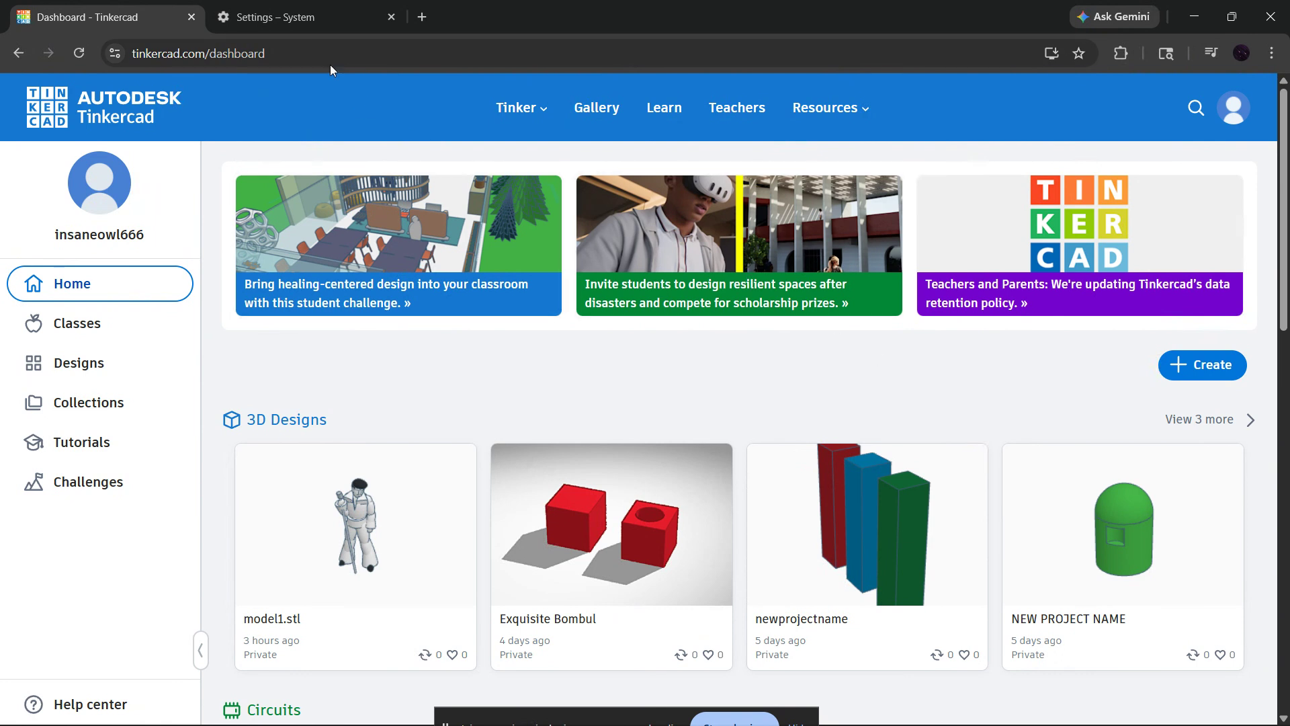
Open the Autodesk Health Dashboard at health.autodesk.com in a new tab and check the Tinkercad service status
left_click(421, 18)
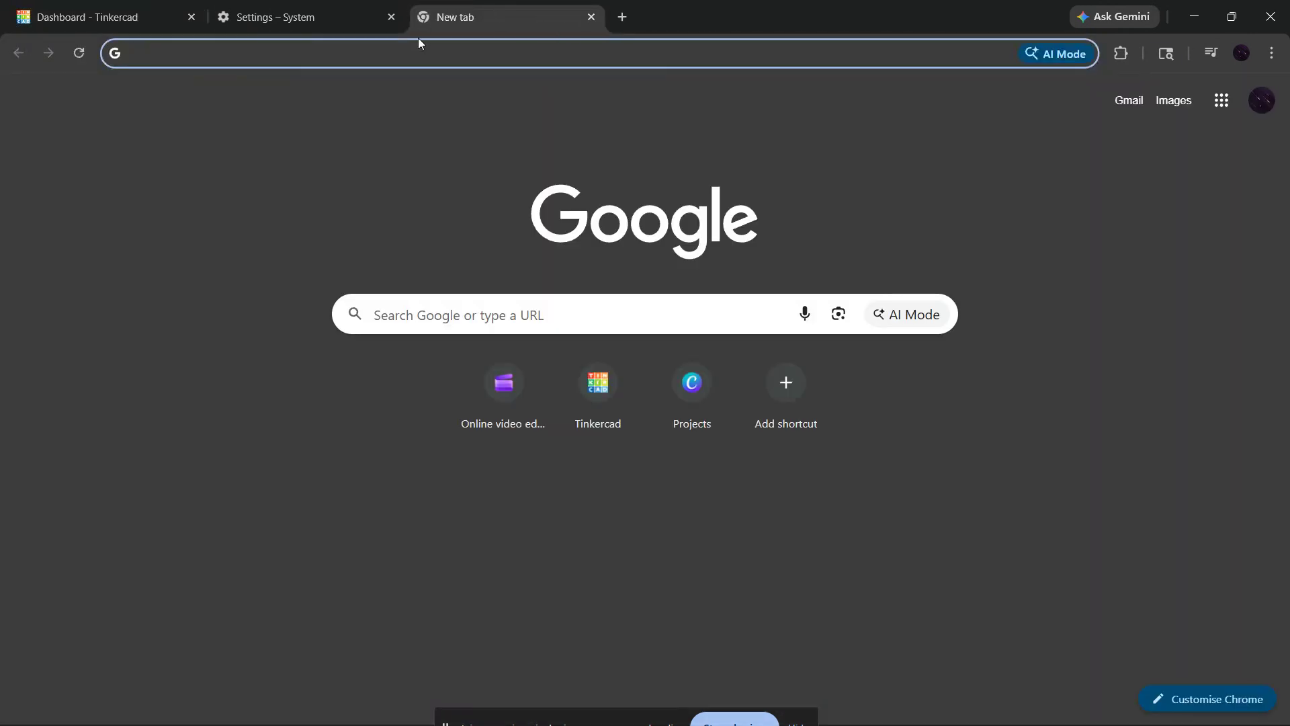
type("health")
key("Return")
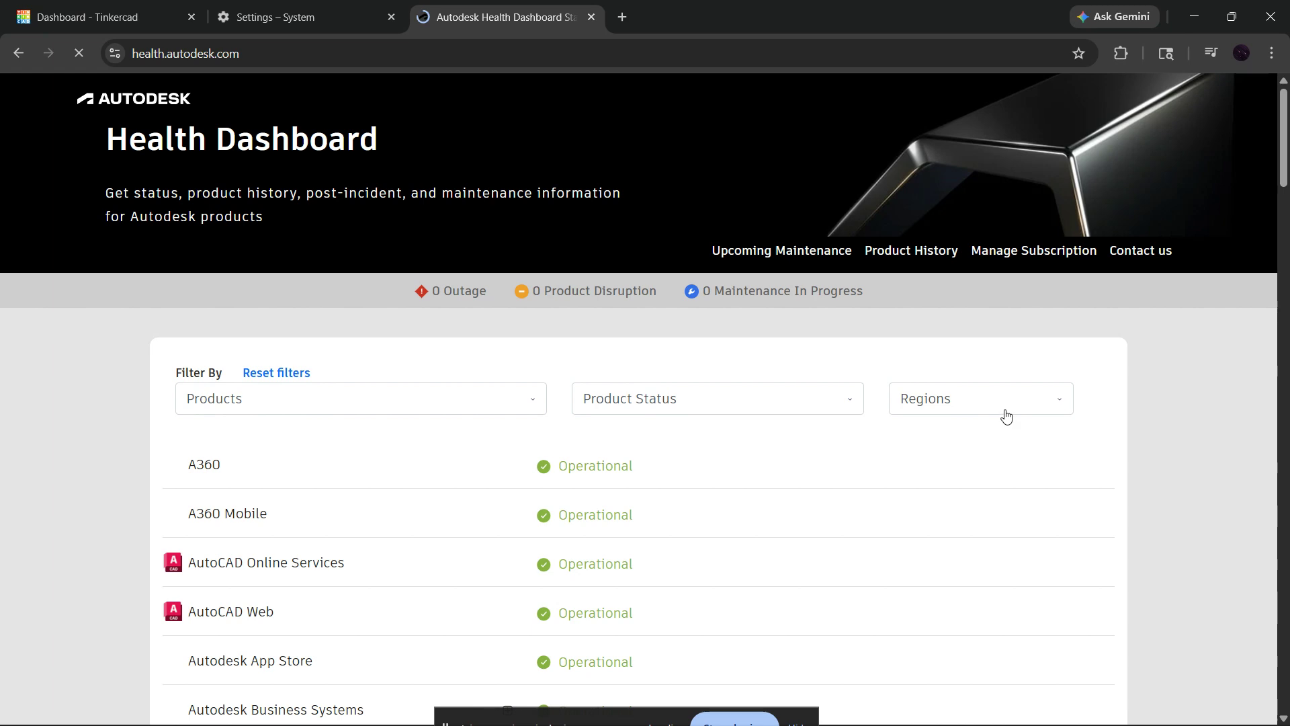
scroll(1001, 415, "down", 15)
scroll(1001, 415, "down", 15)
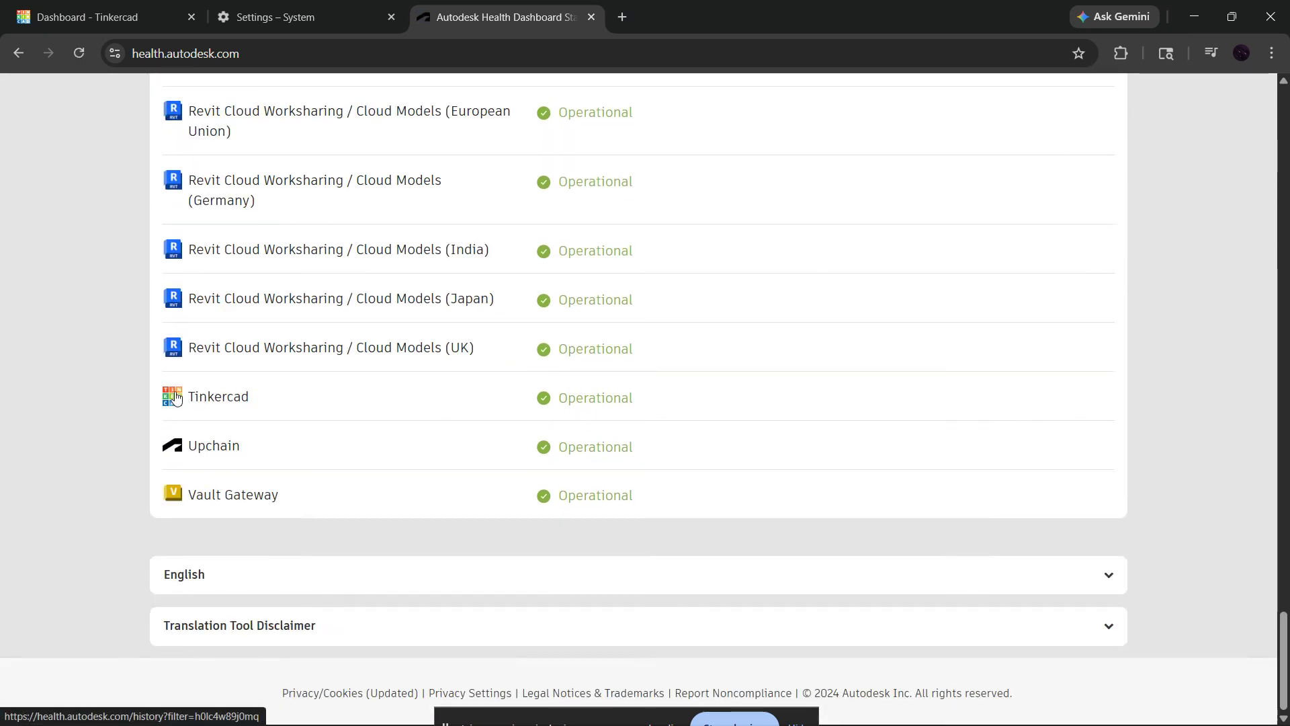
double_click(265, 54)
left_click(328, 60)
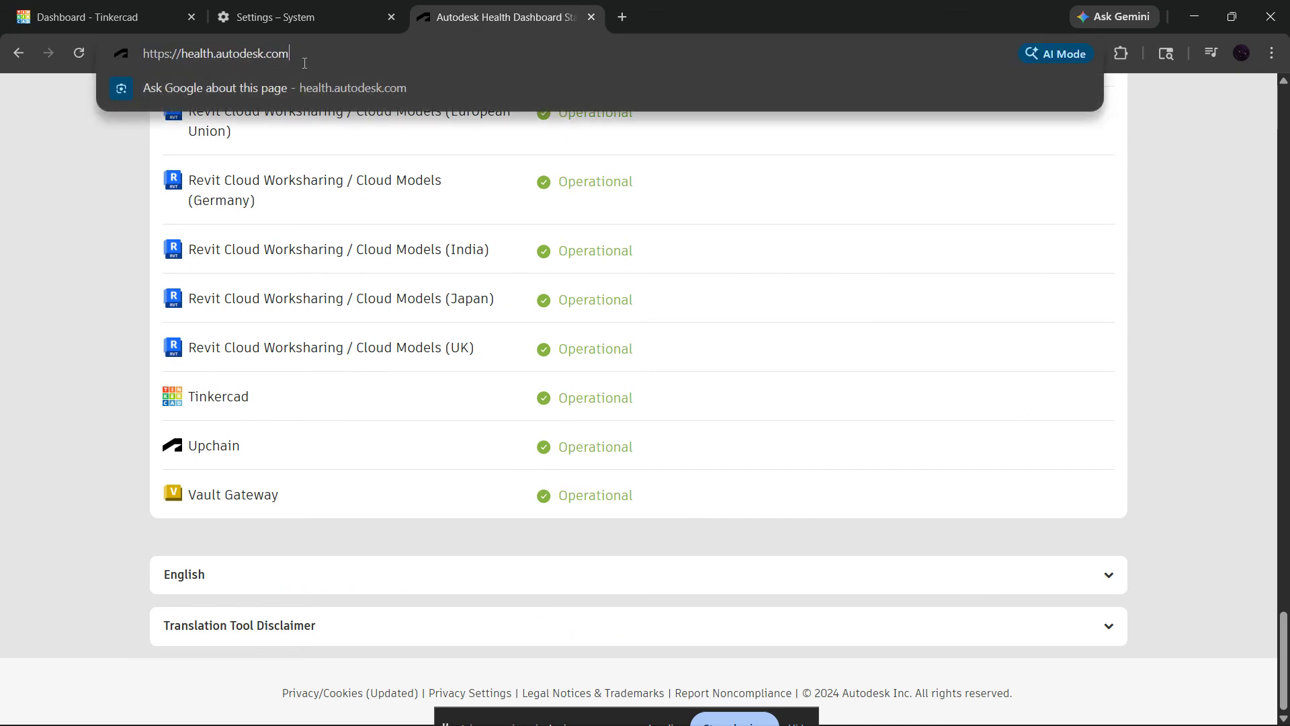
left_click_drag(304, 63, 142, 55)
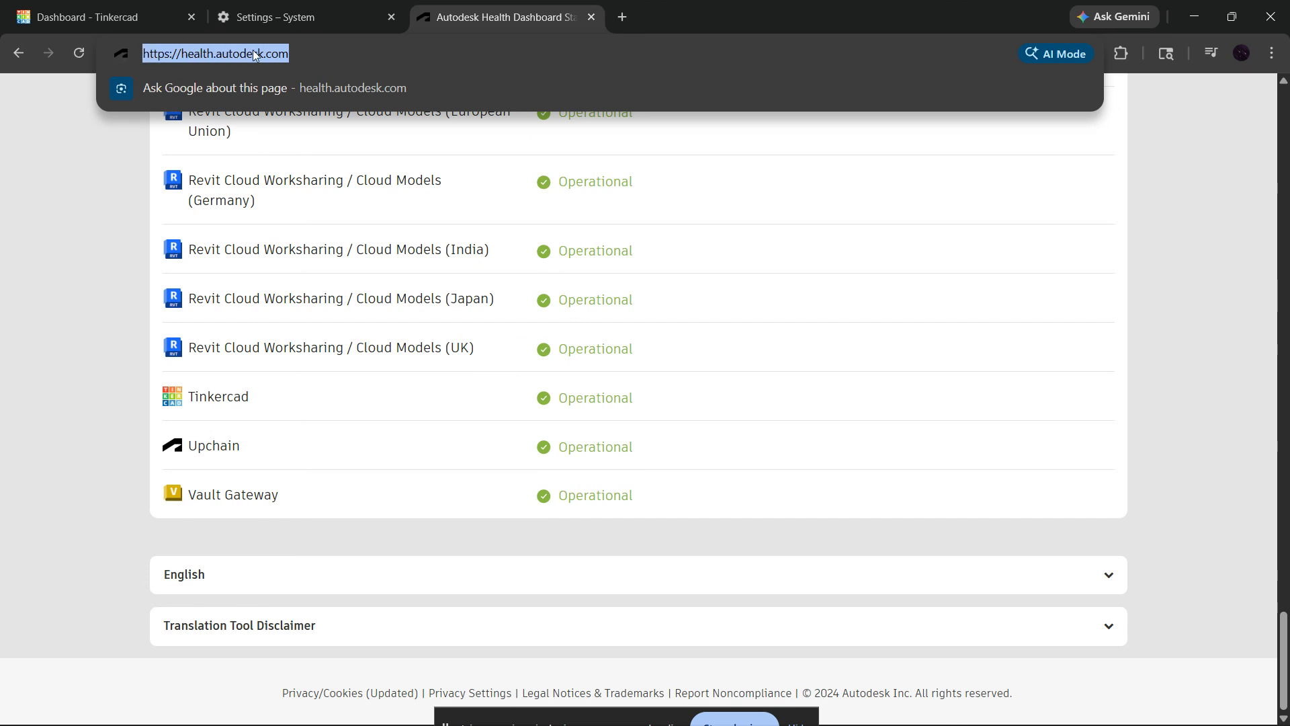
left_click(63, 364)
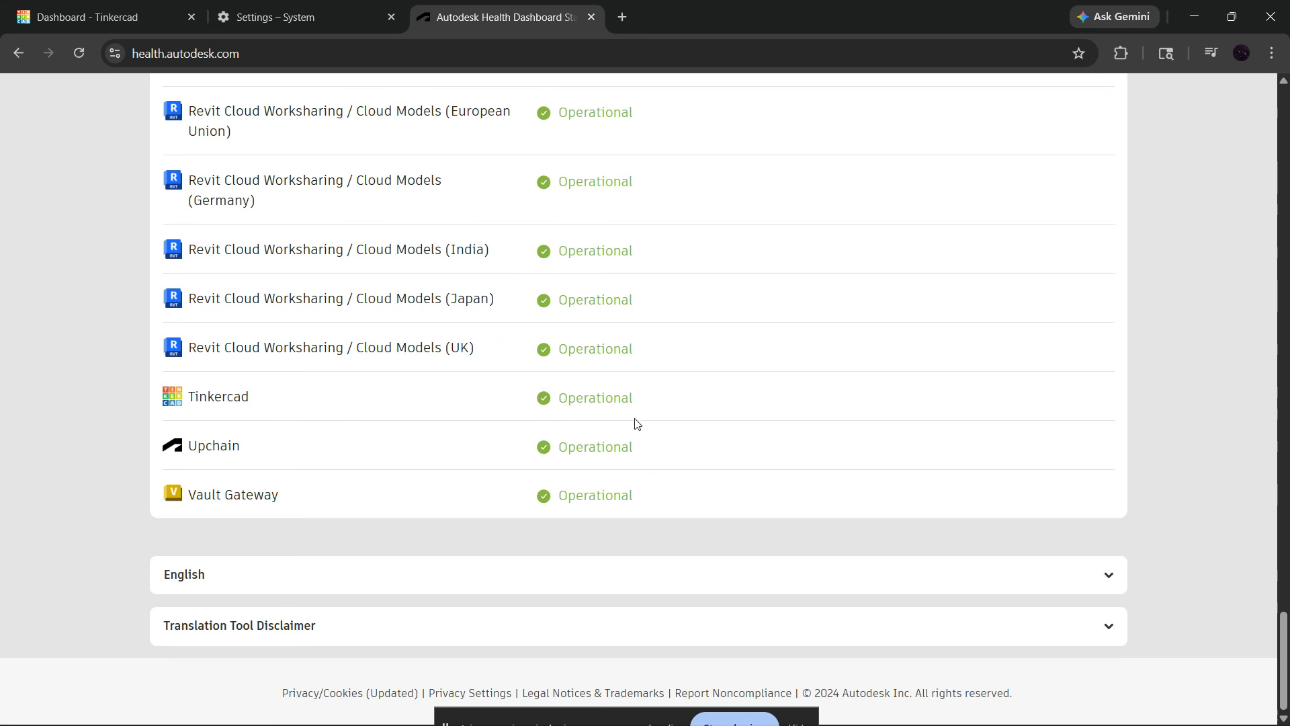
Return to the Tinkercad dashboard, reload it, and close and restore its tab
left_click(94, 18)
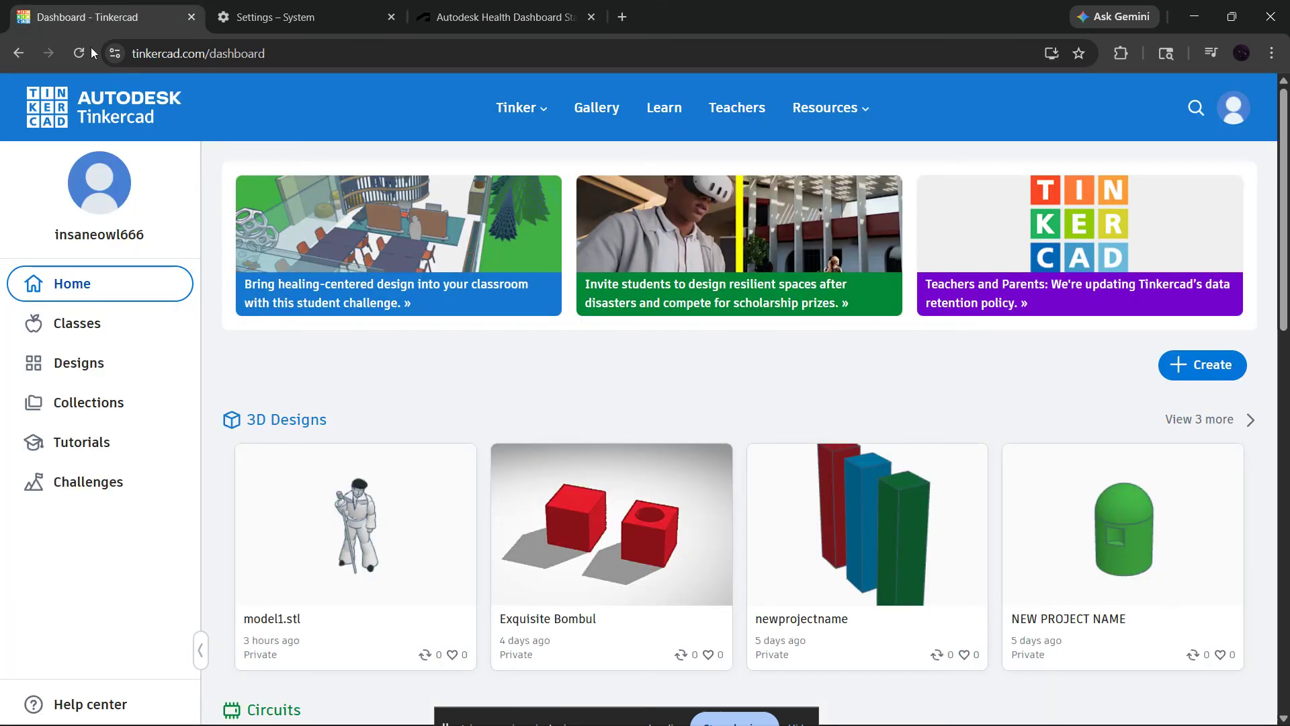
left_click(80, 55)
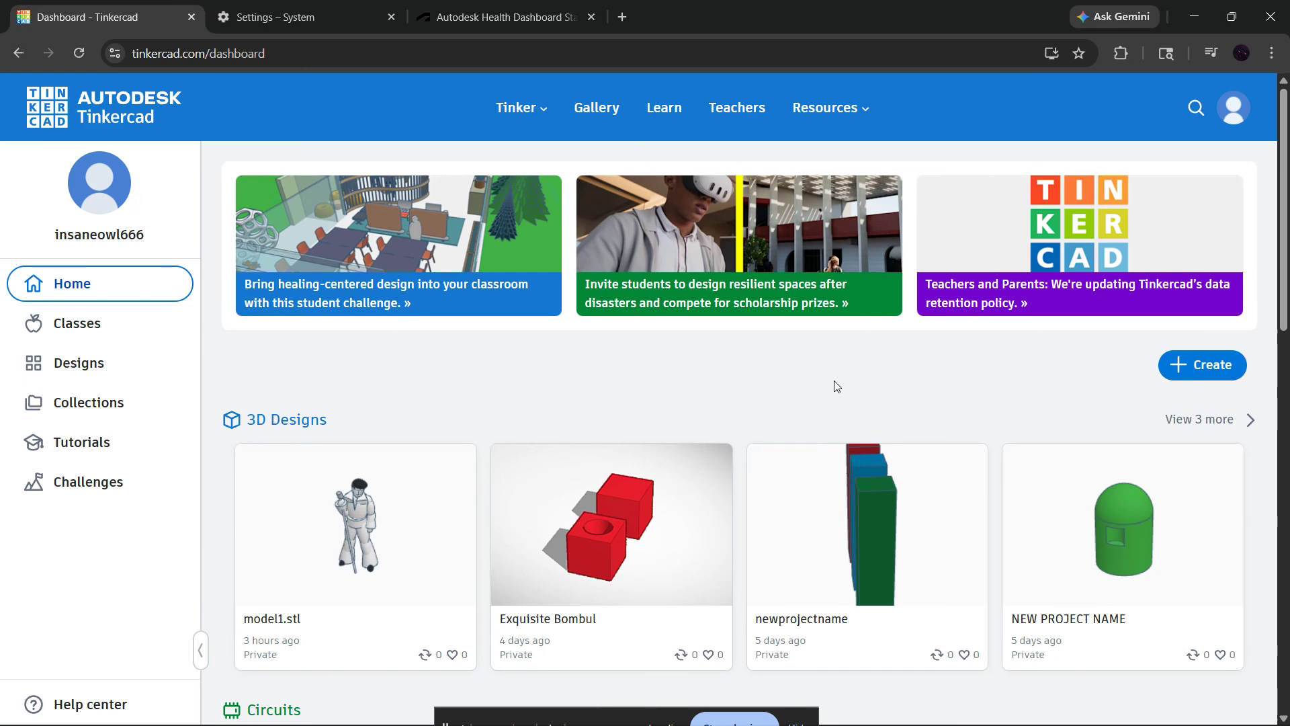
mouse_move(704, 528)
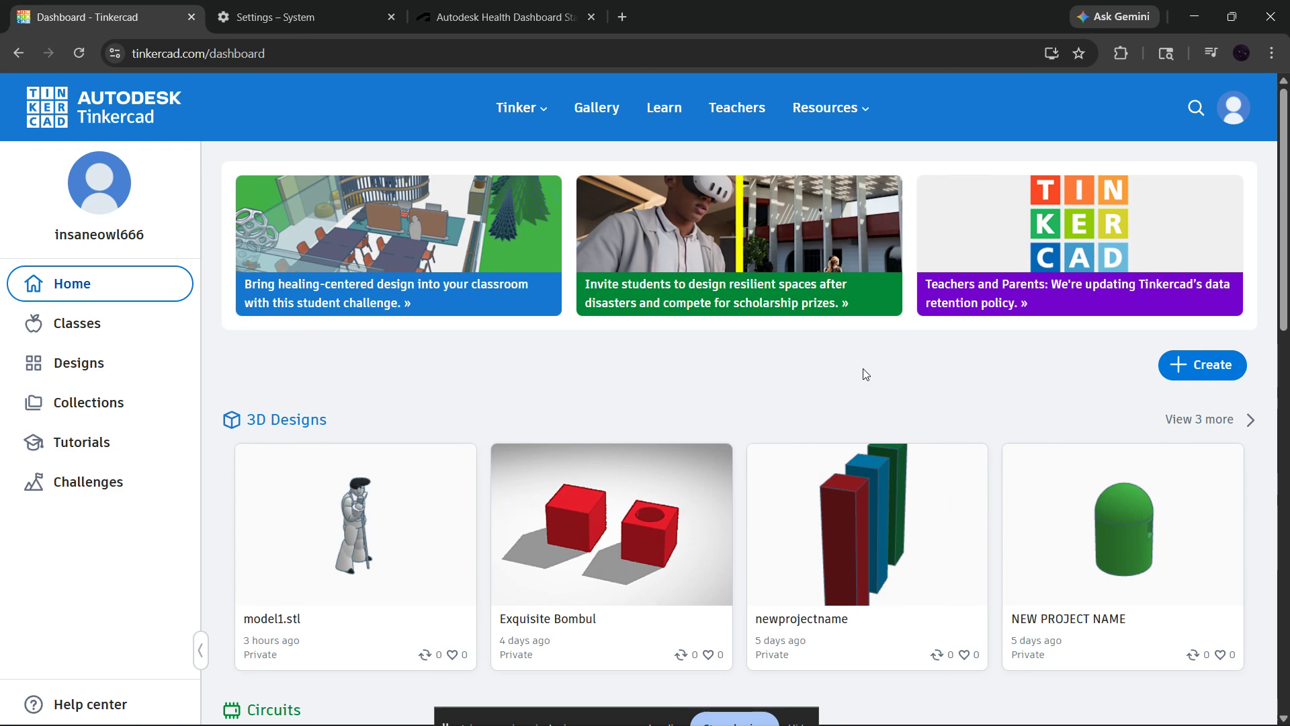
left_click(191, 17)
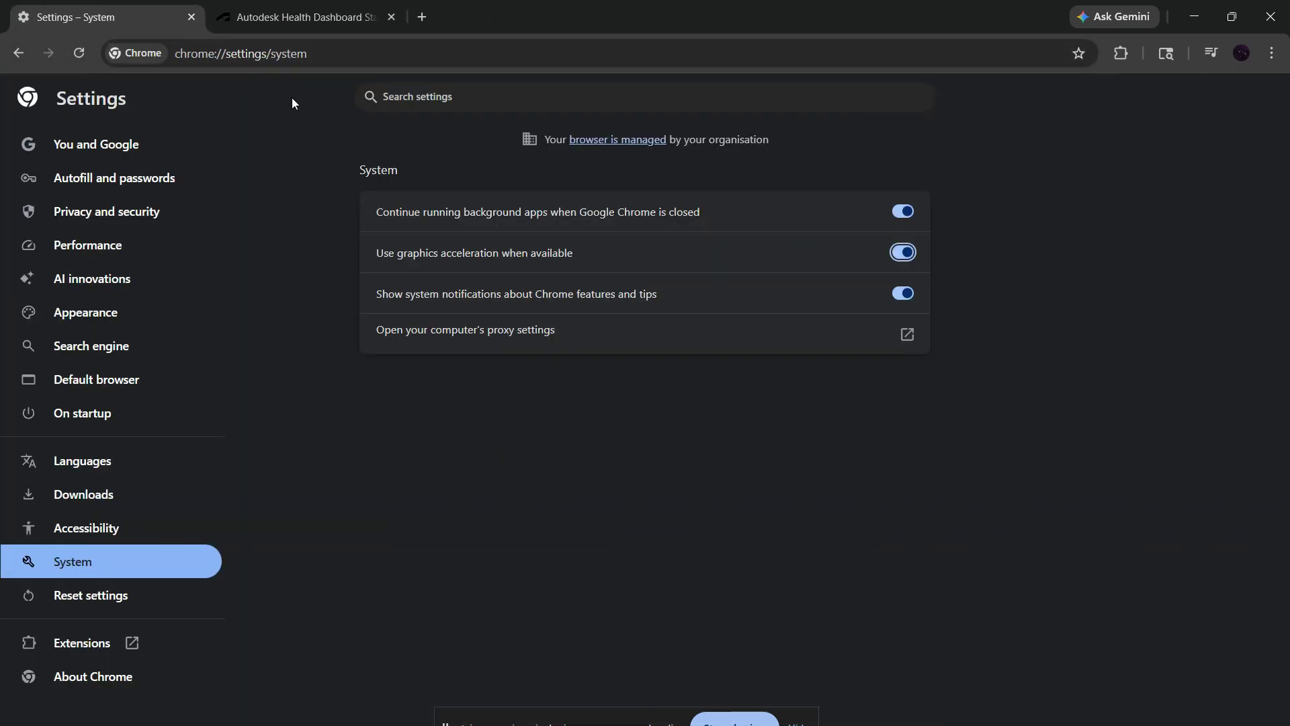
key("ctrl+shift+t")
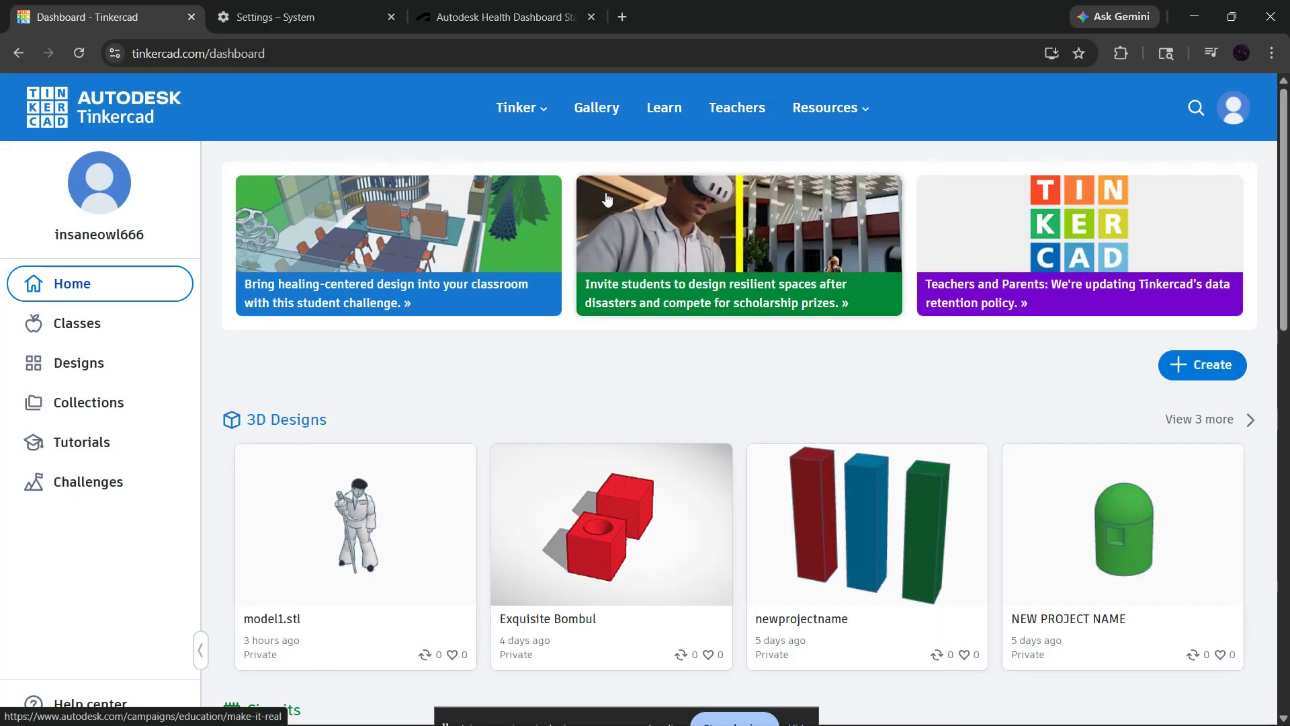
Open a new Incognito window and close it again
left_click(1270, 53)
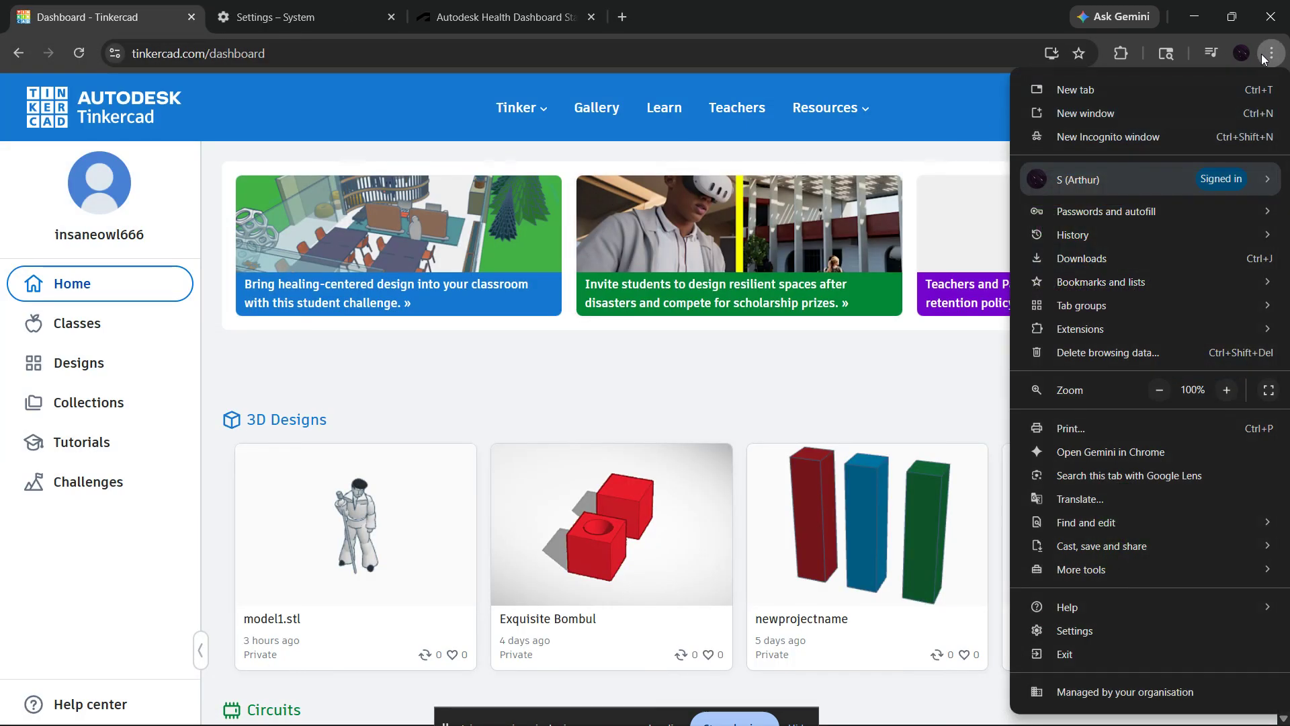
left_click(1138, 135)
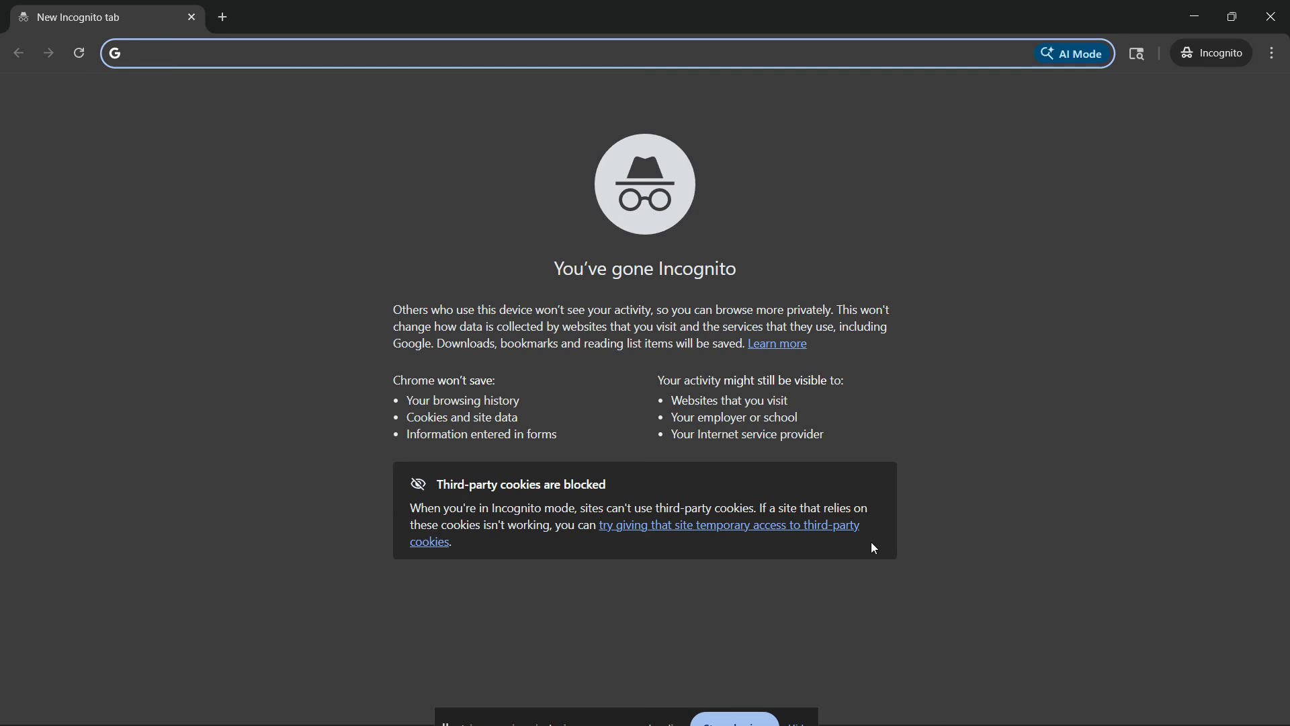
left_click(1032, 522)
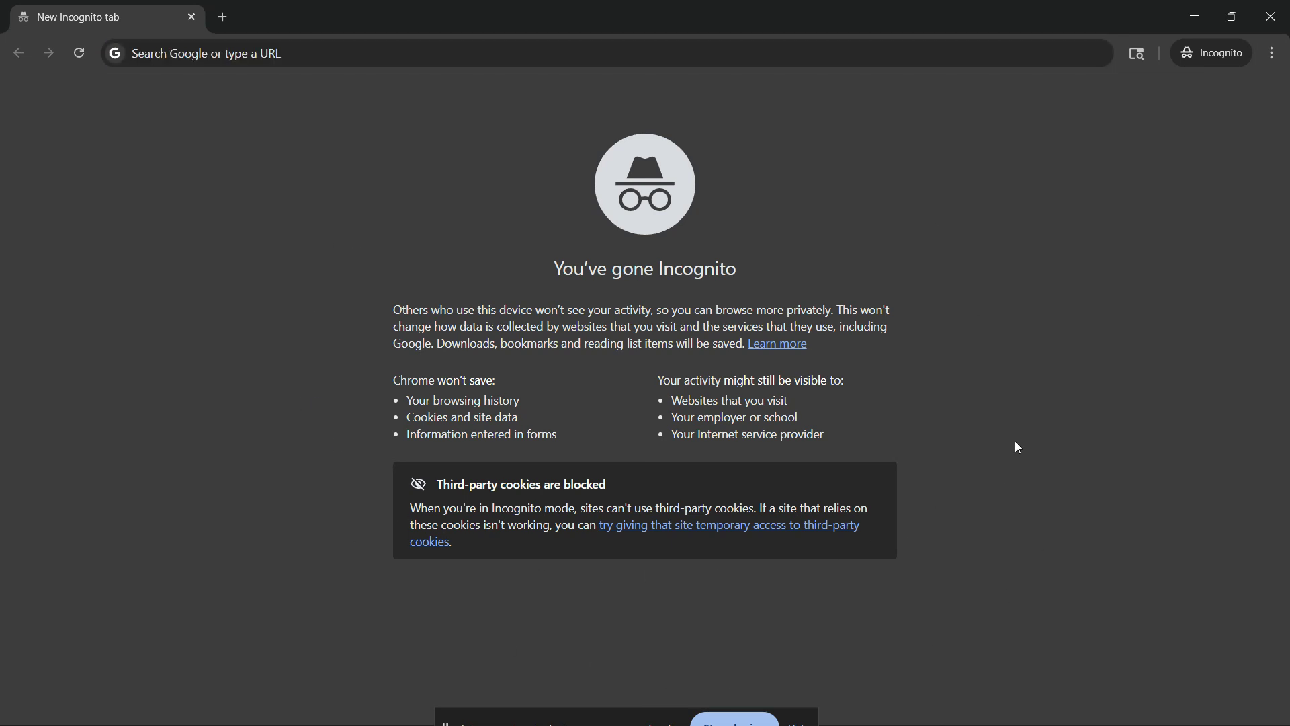
left_click(1270, 17)
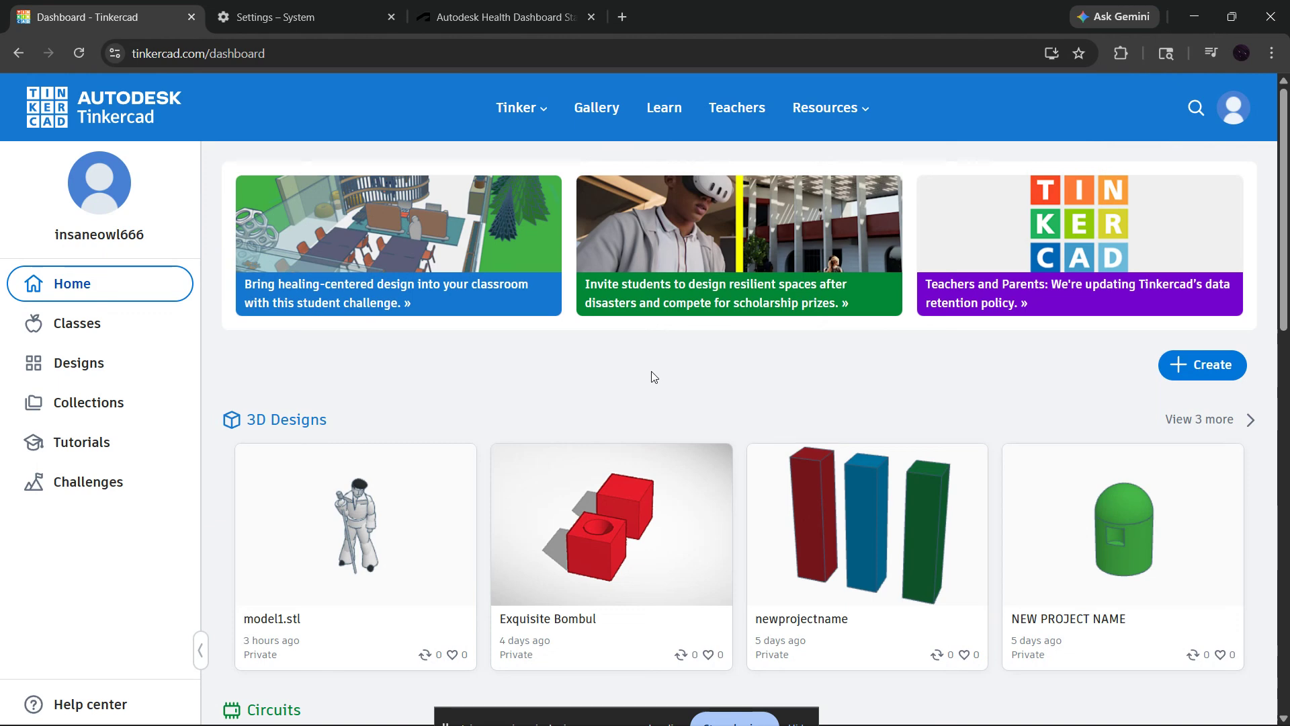
Try to delete the last 24 hours of Chrome browsing data, including cookies and other site data
left_click(317, 26)
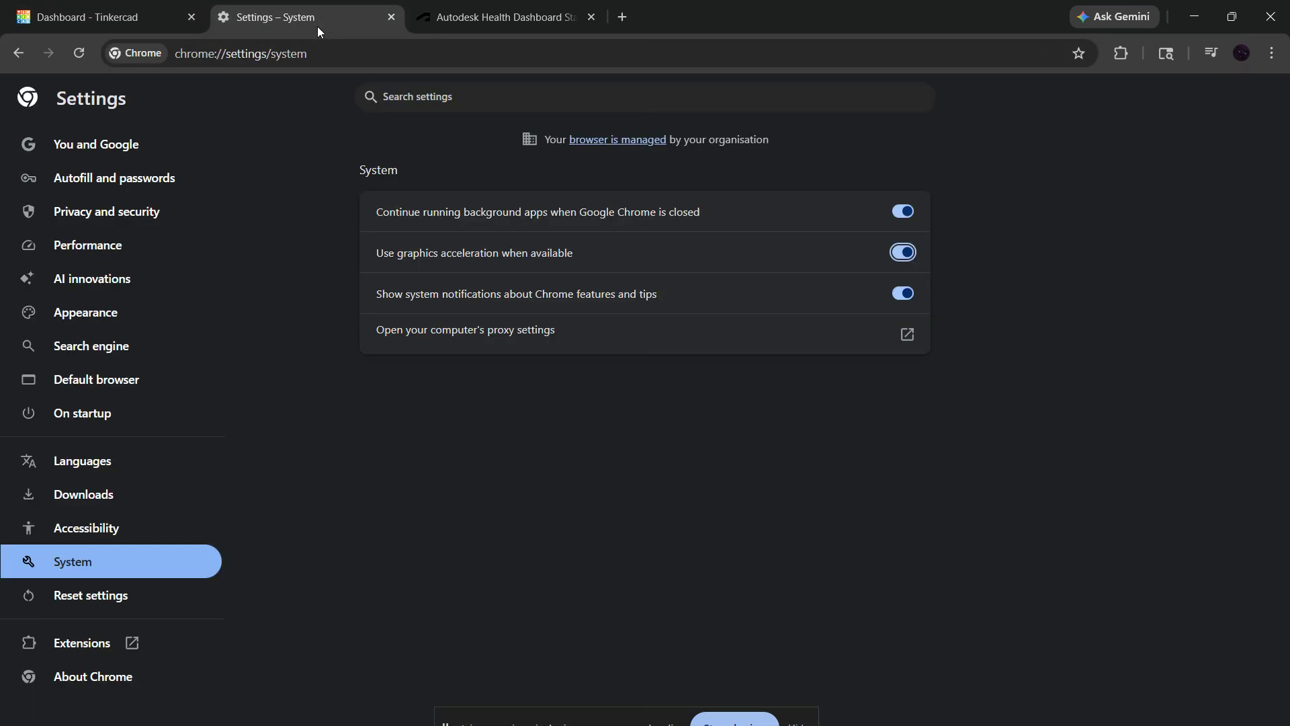
left_click(109, 575)
left_click(112, 221)
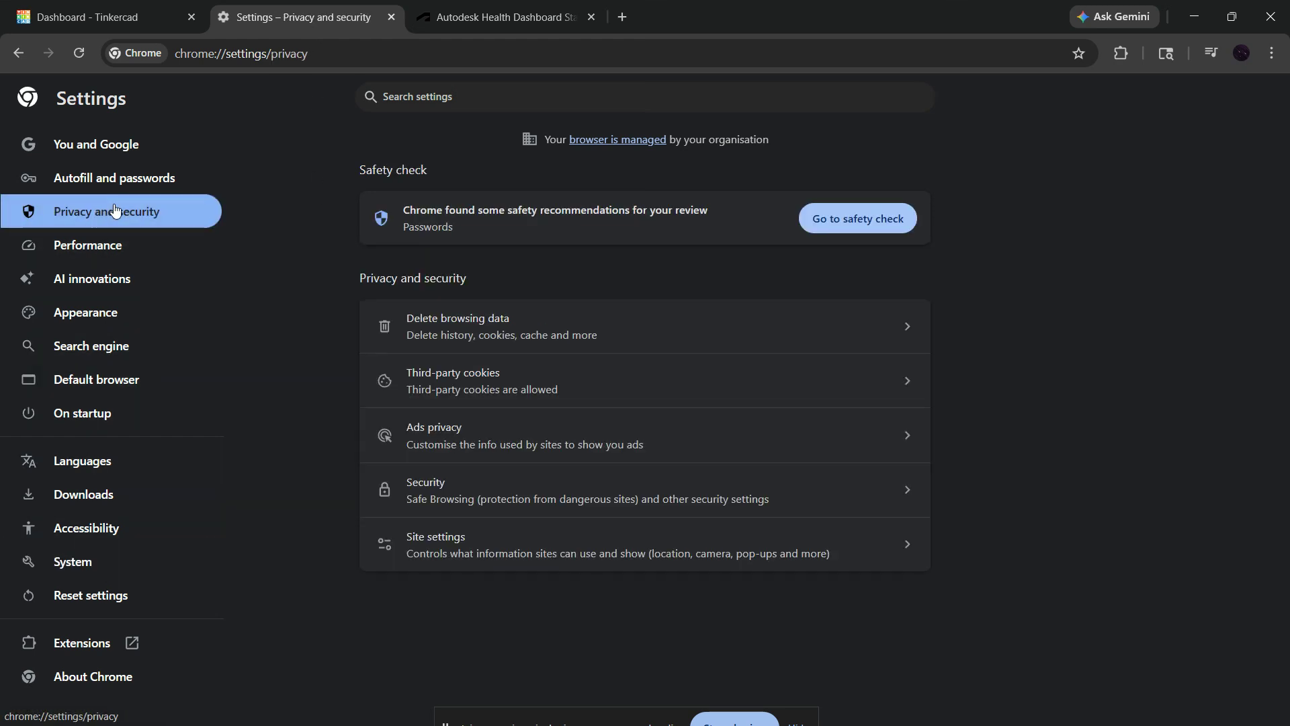
left_click(513, 325)
left_click(471, 328)
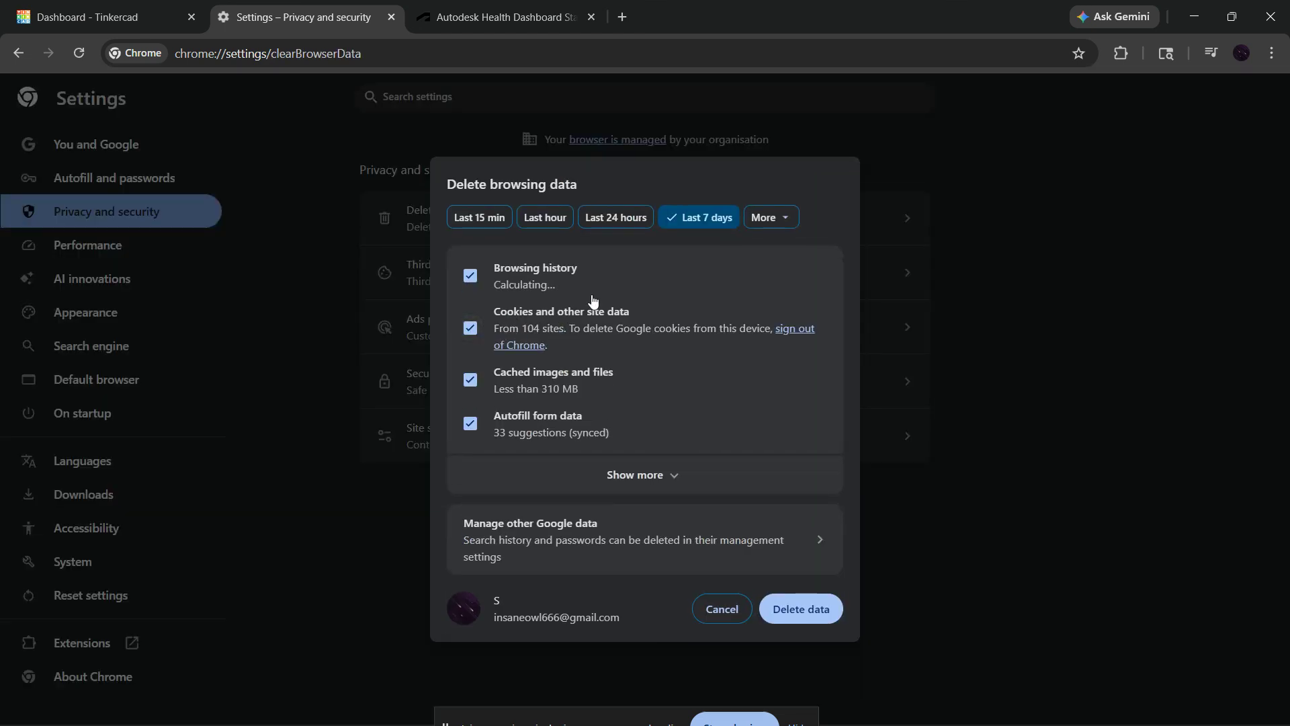
left_click(608, 223)
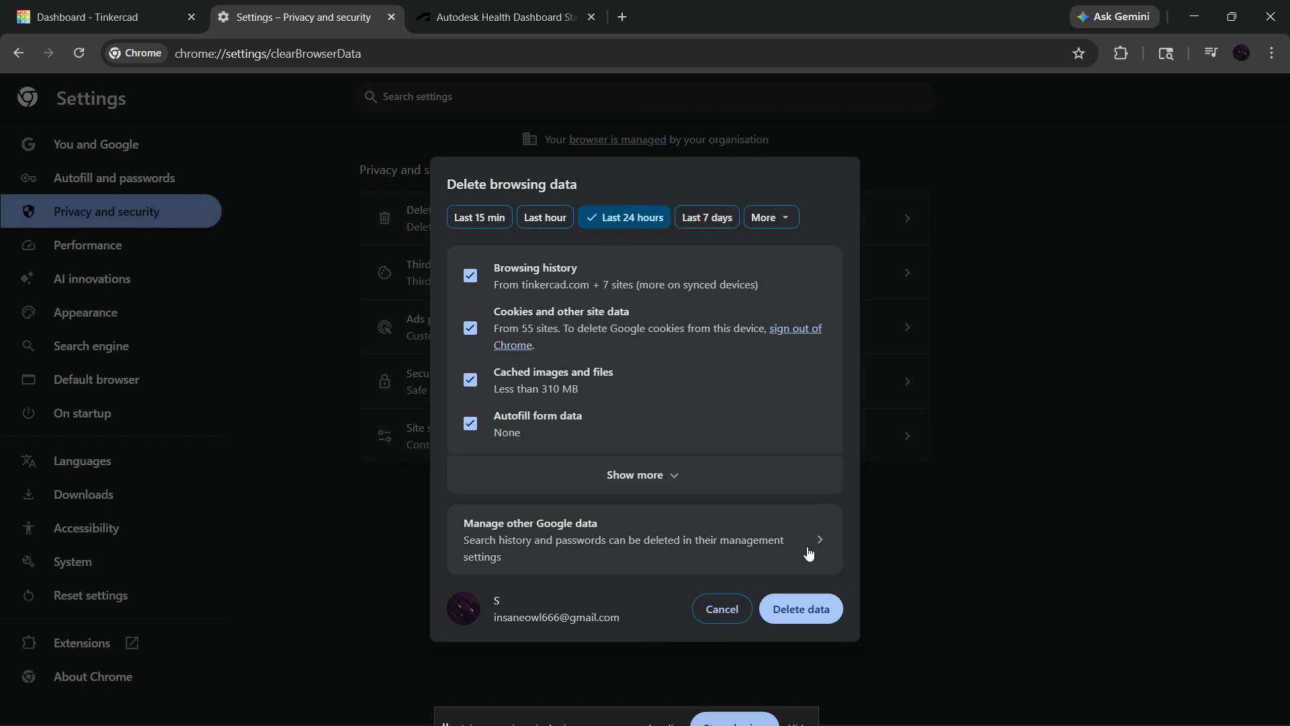
left_click(800, 608)
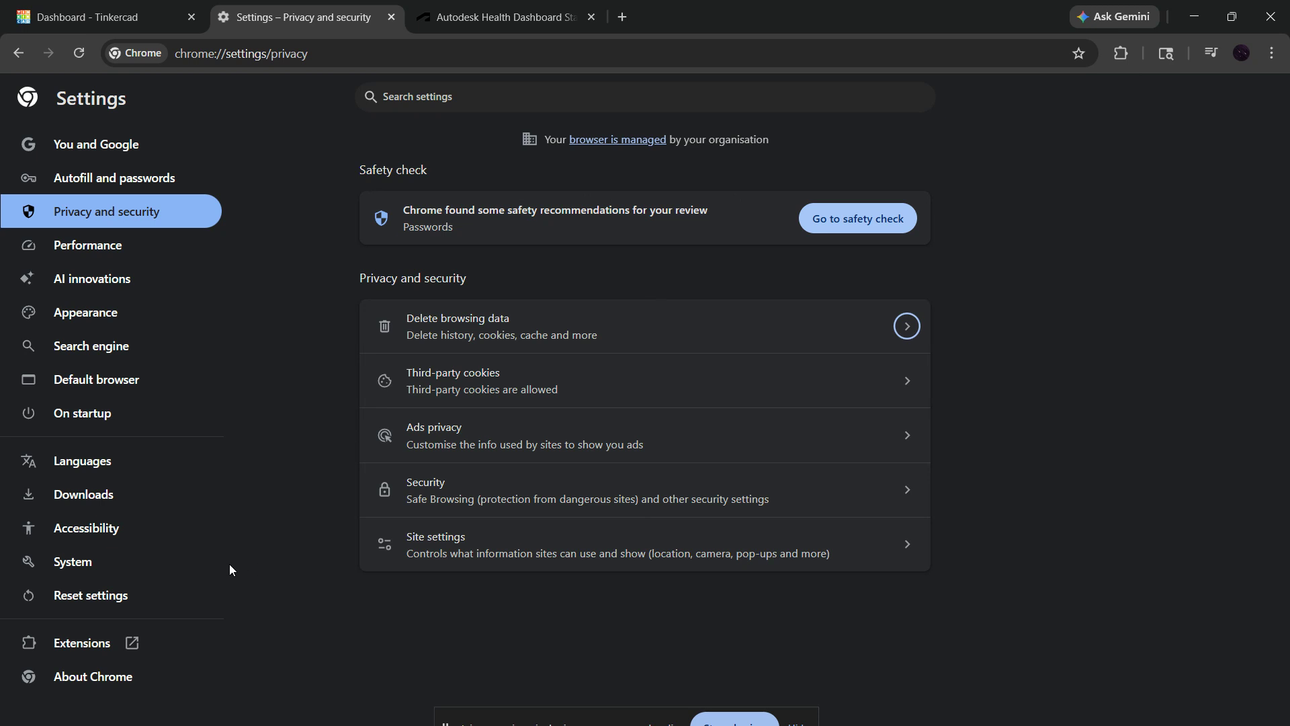
Turn graphics acceleration off and back on in Chrome's system settings
left_click(155, 573)
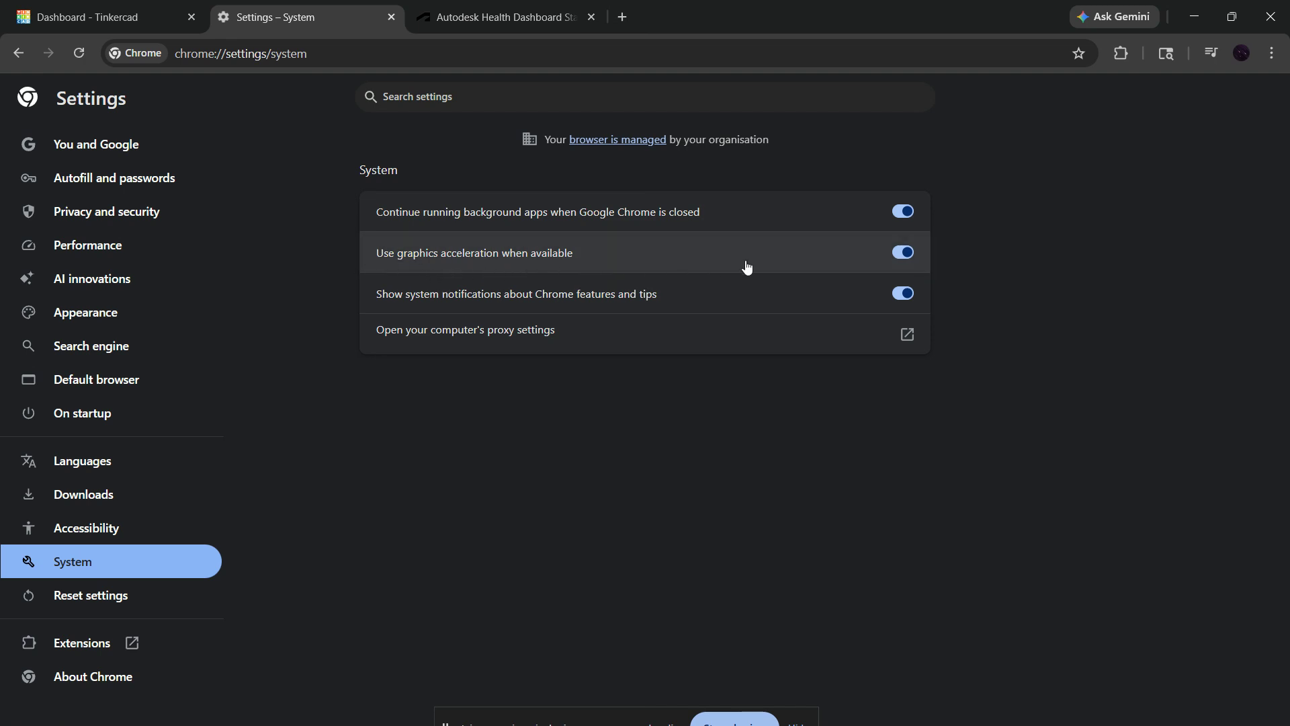
left_click(906, 254)
left_click(907, 254)
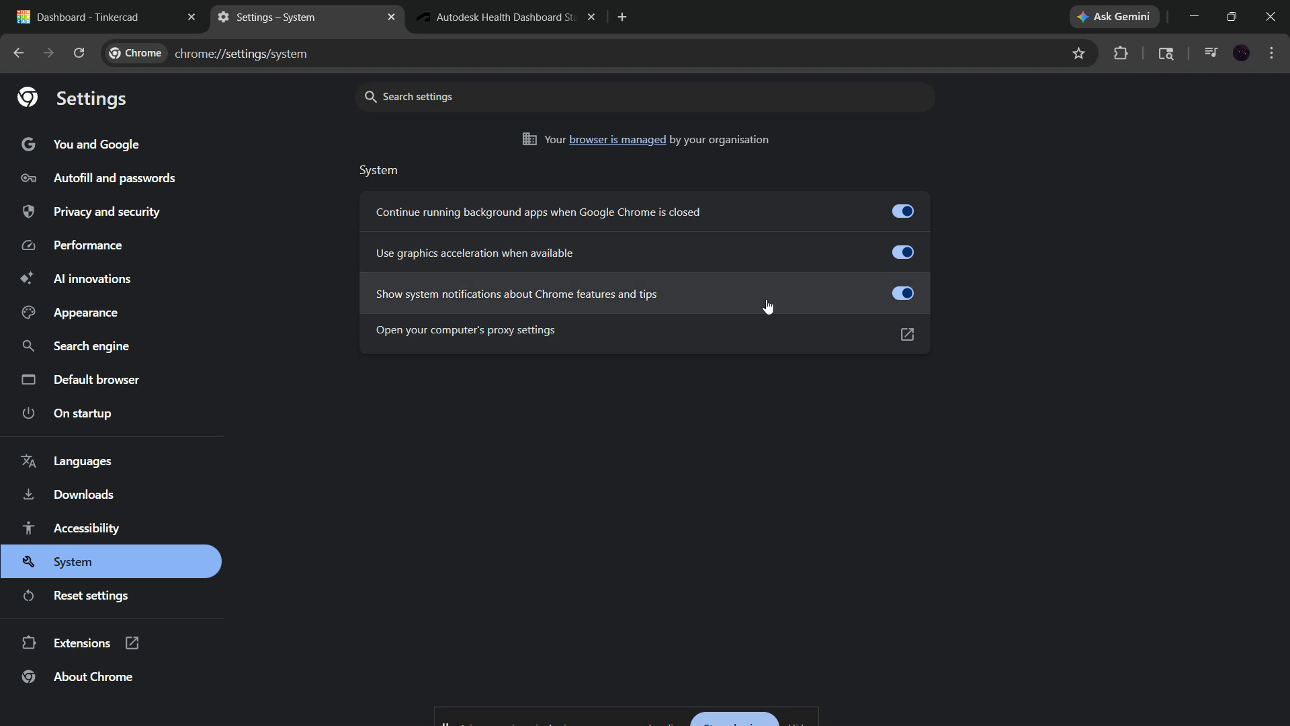
Check the VPN connections in Windows Settings, close that window and reload the Tinkercad dashboard
left_click(91, 26)
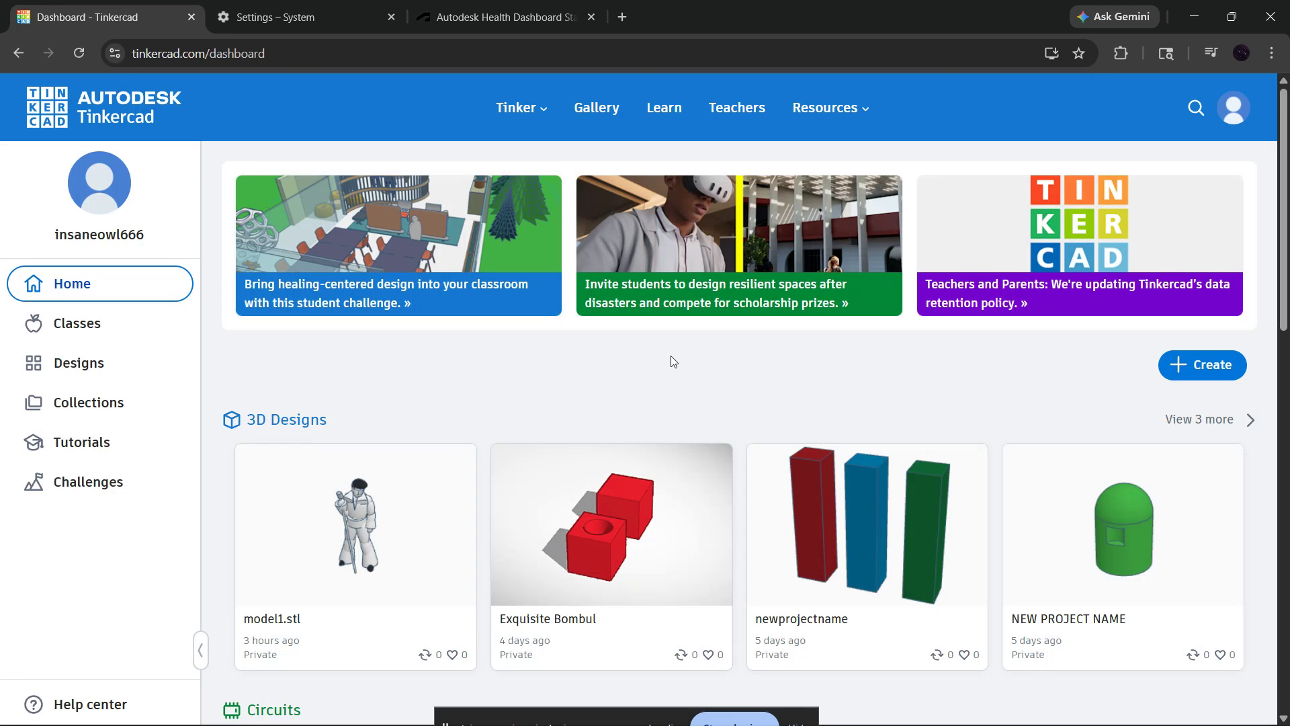
key("super")
type("vpn")
key("Return")
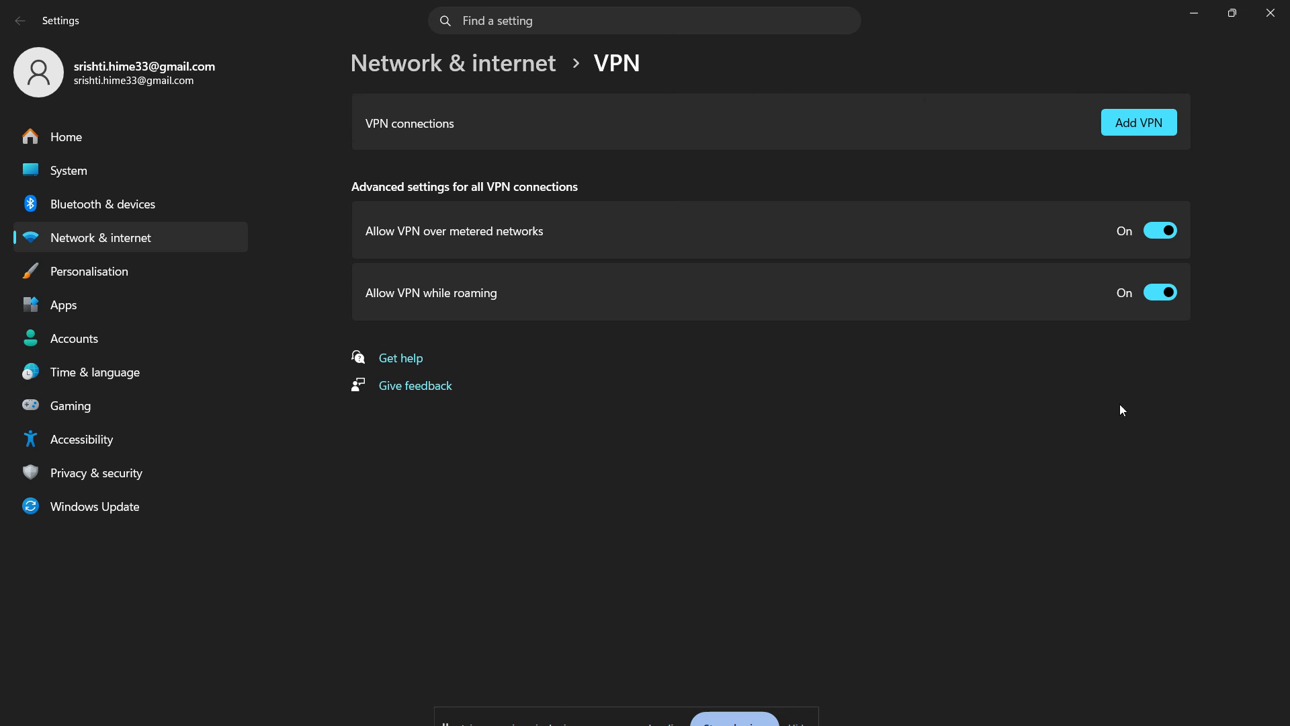
left_click(1269, 13)
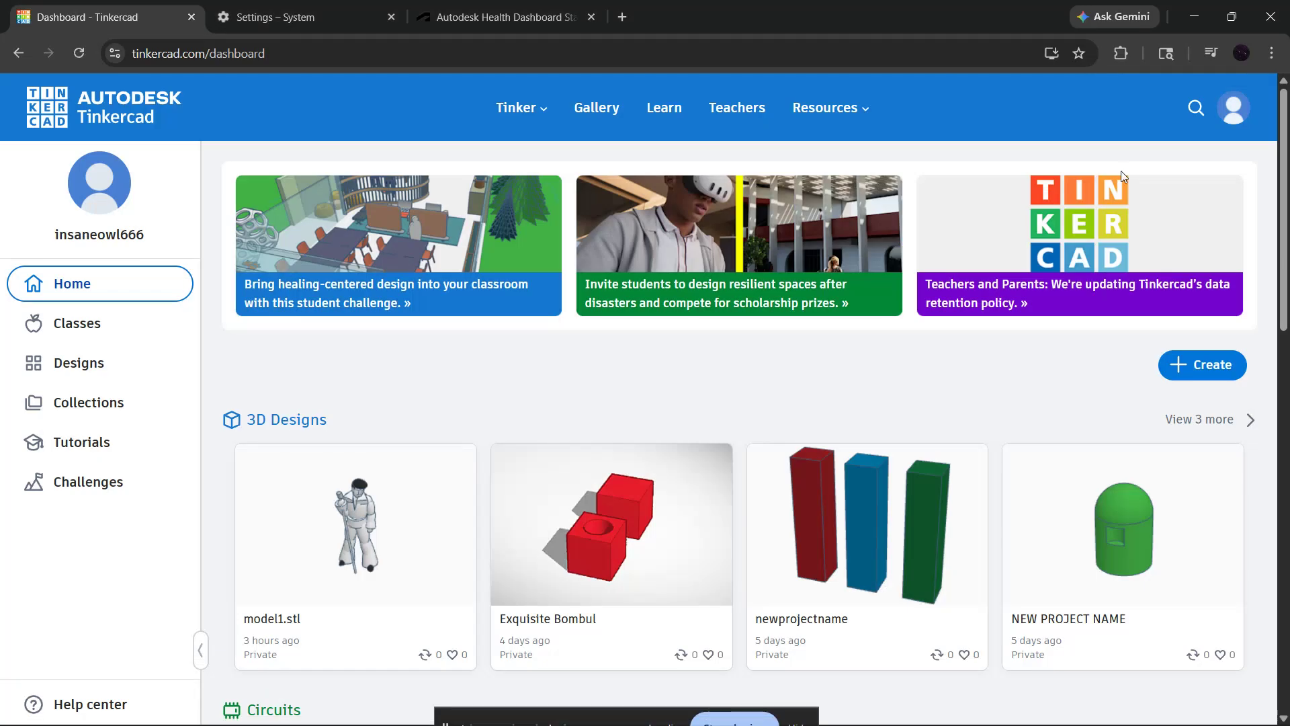
left_click(78, 53)
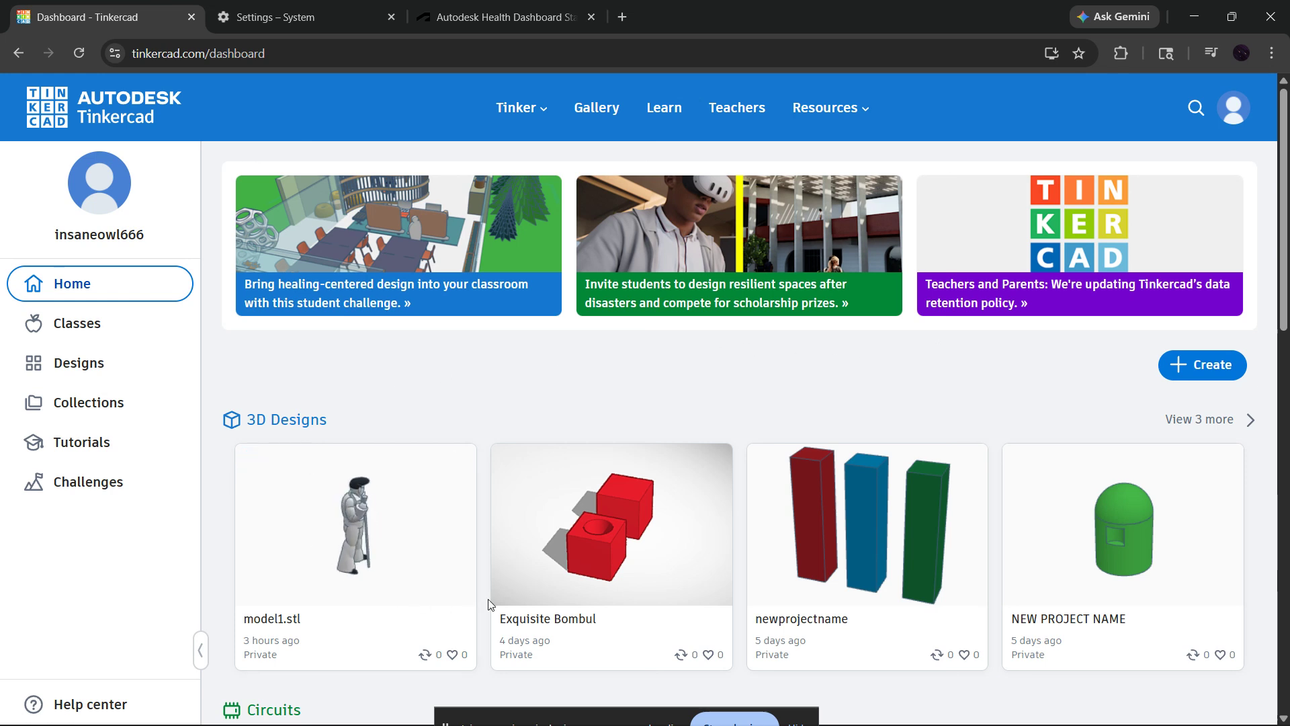
mouse_move(781, 582)
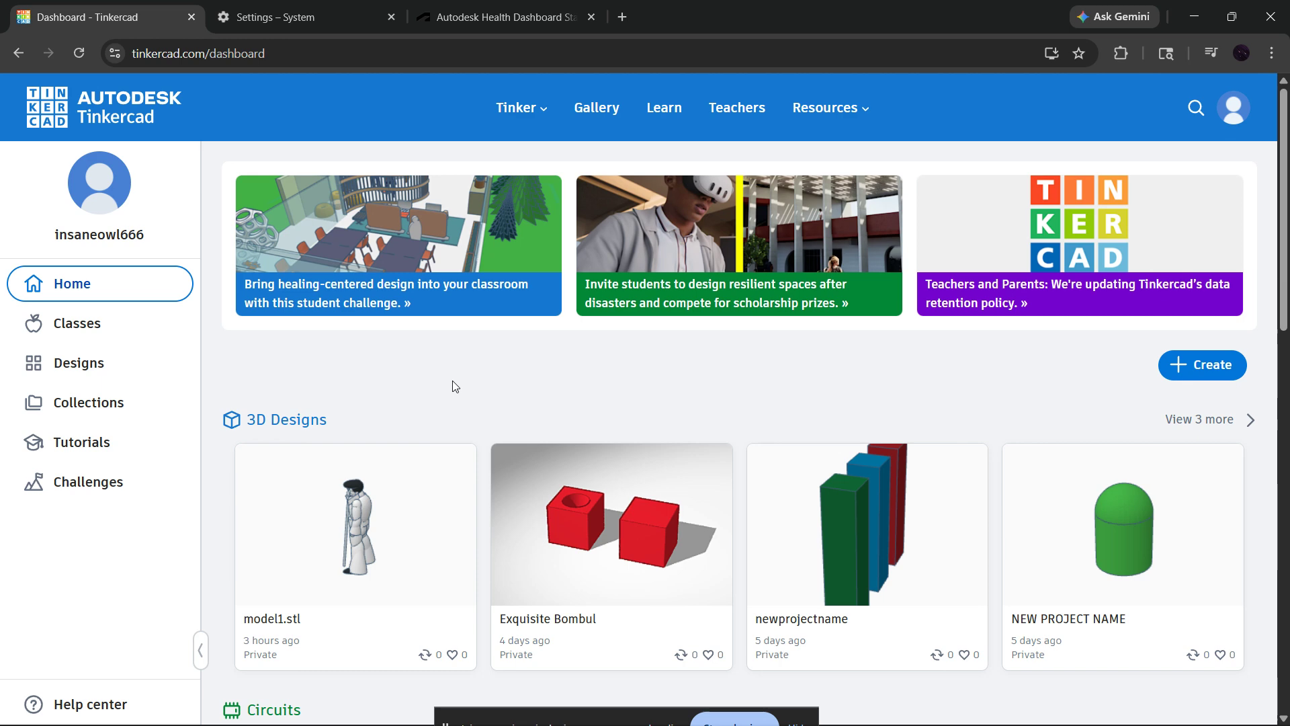
Enter "ipconfig/flush dns" in a new Command Prompt and close the window without running the command
key("super")
type("cmd")
key("Return")
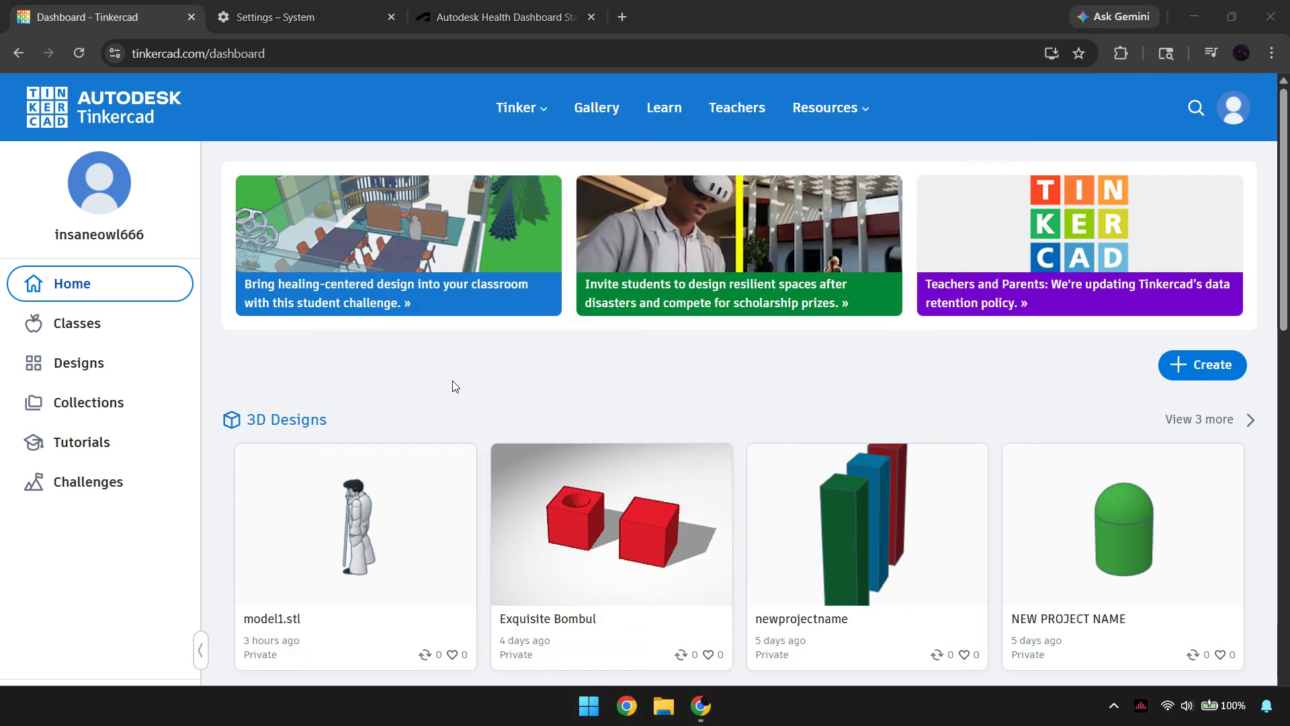
type("ipconfig")
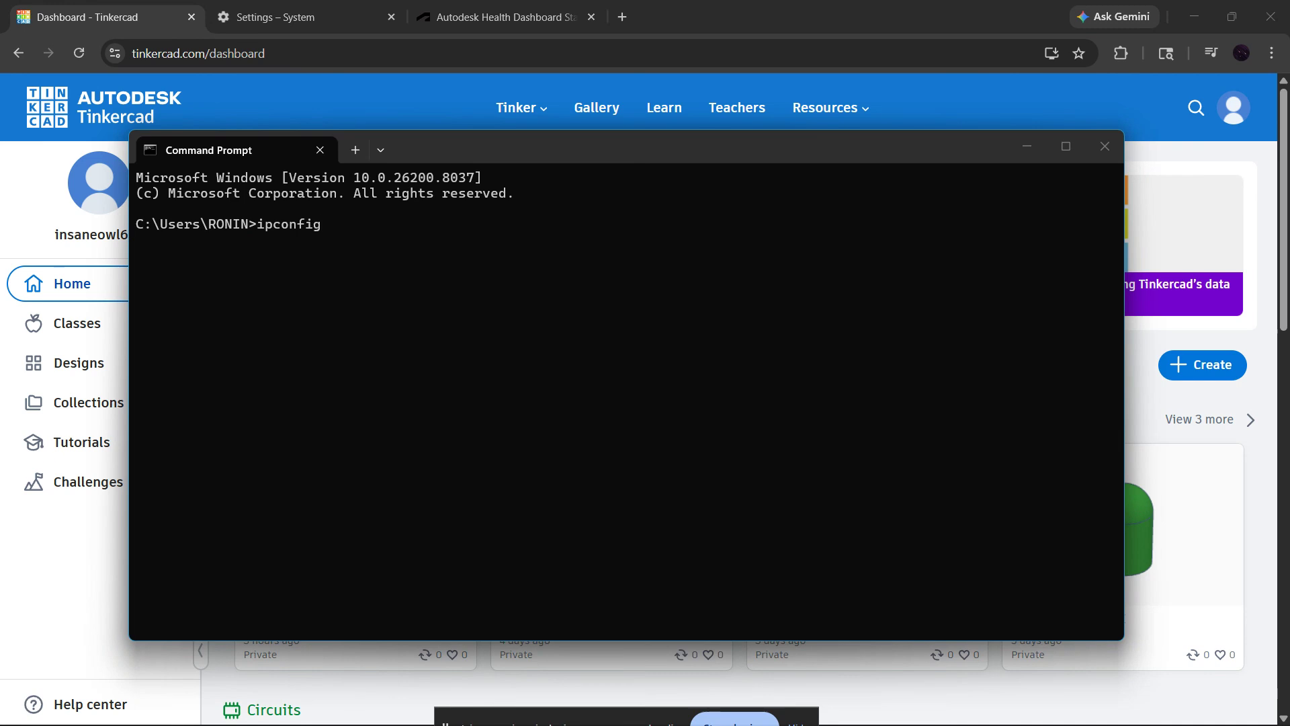
type("/flush dns")
left_click_drag(412, 224, 258, 229)
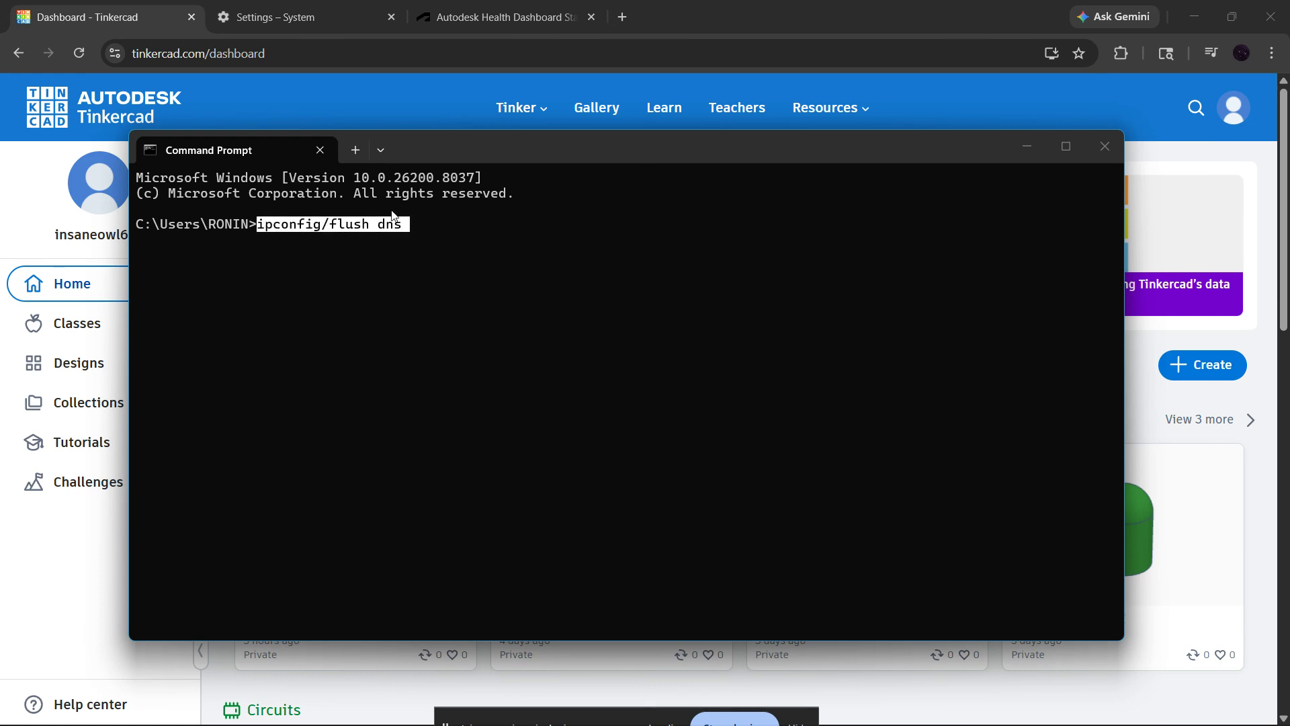
left_click(1103, 146)
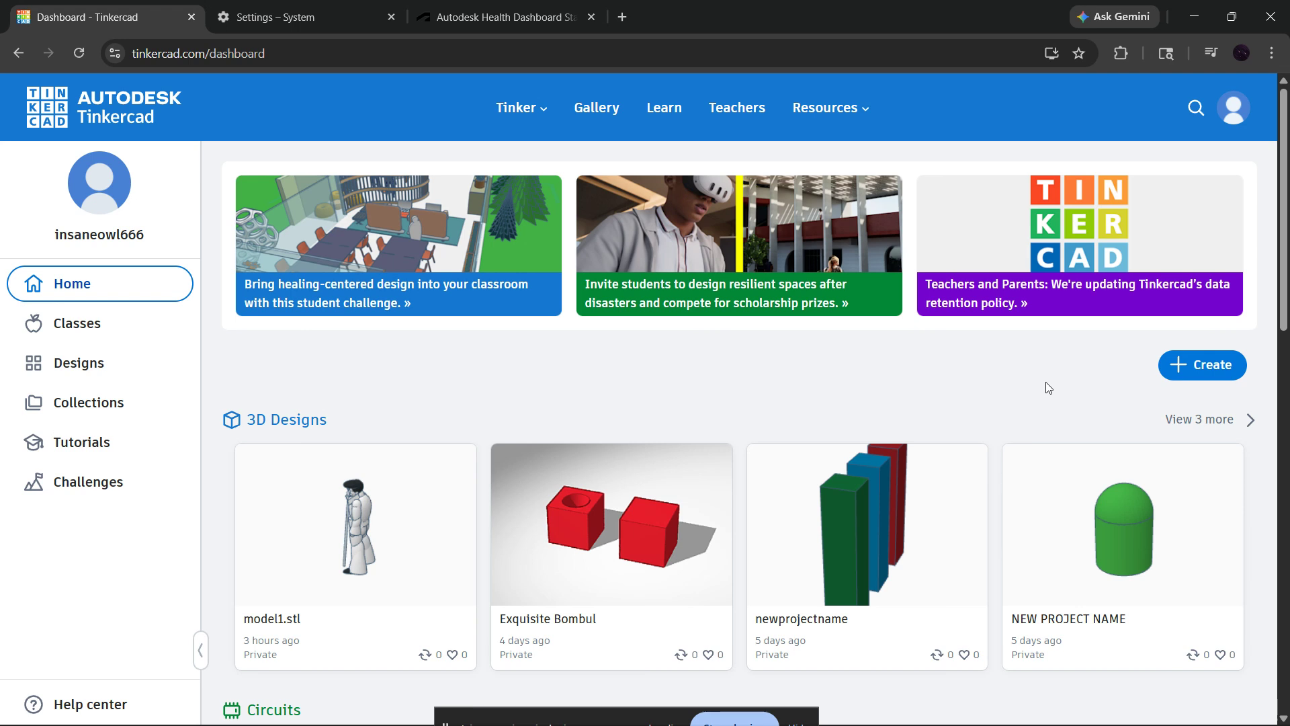
Revisit Tinkercad's entry on the Autodesk Health Dashboard and open Chrome's options for deleting browsing data
left_click(530, 25)
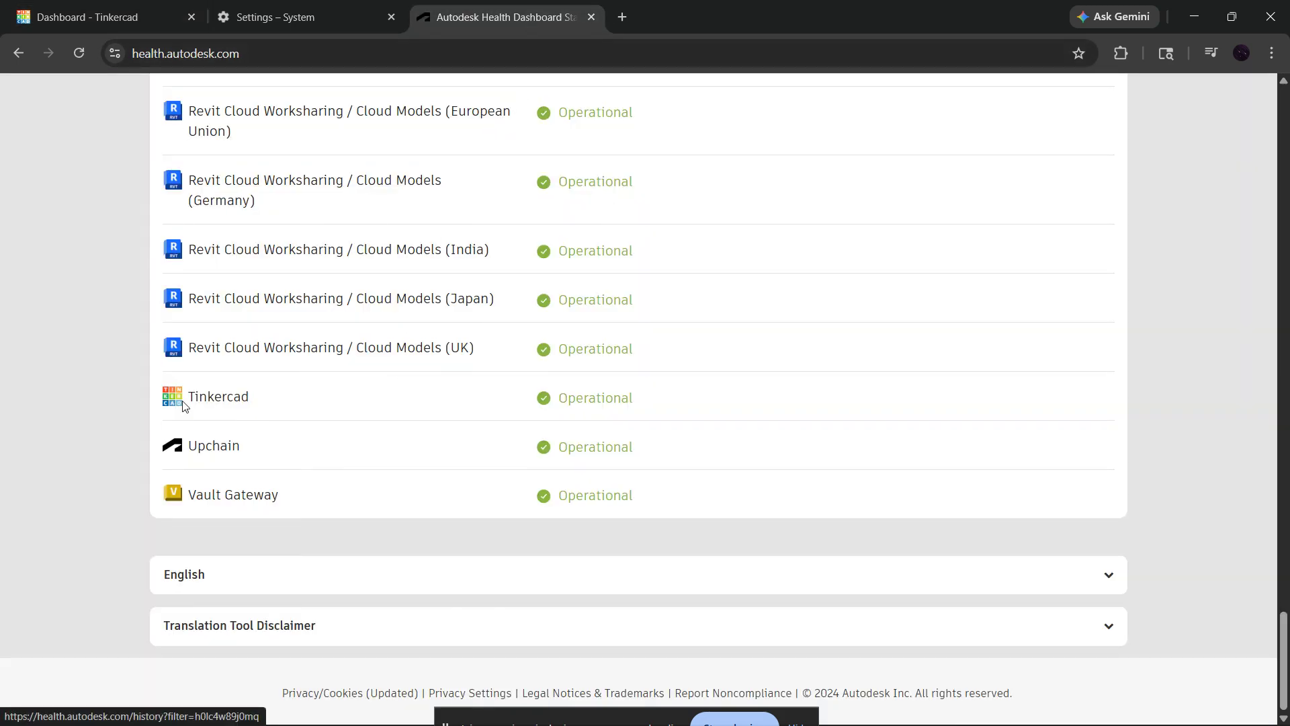
left_click(282, 17)
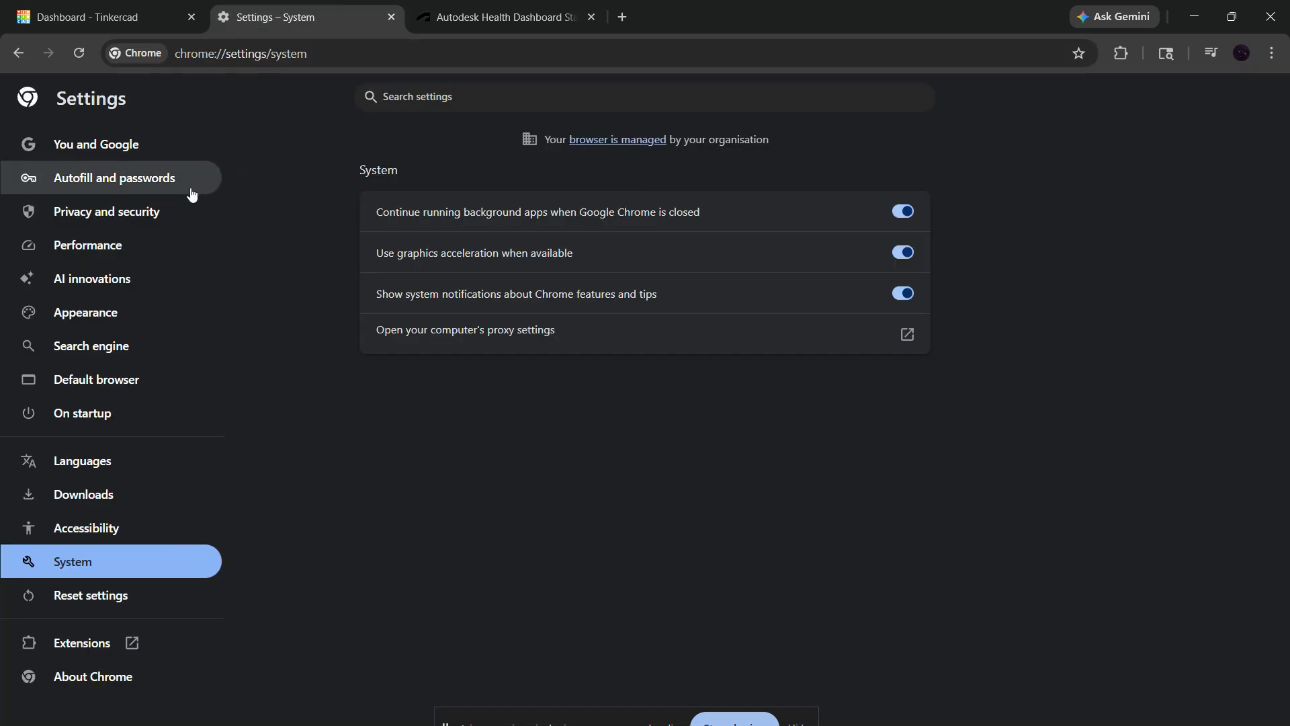
left_click(72, 213)
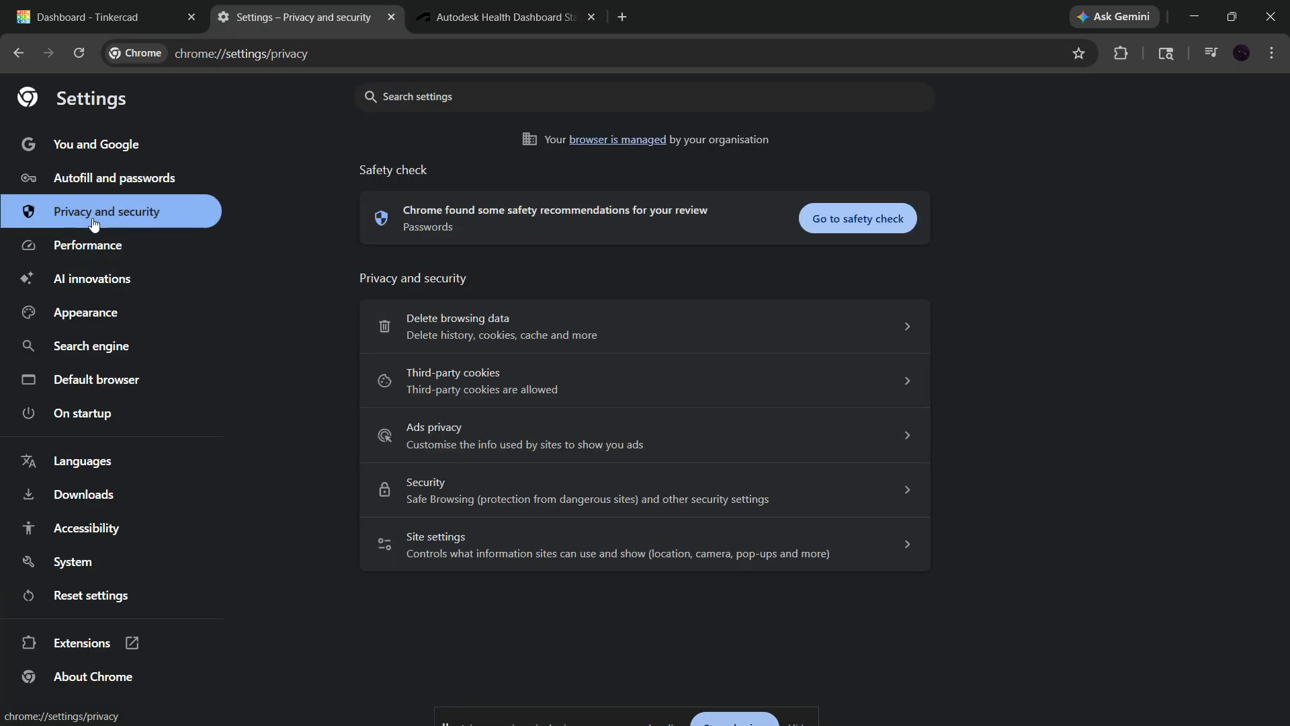
left_click(533, 324)
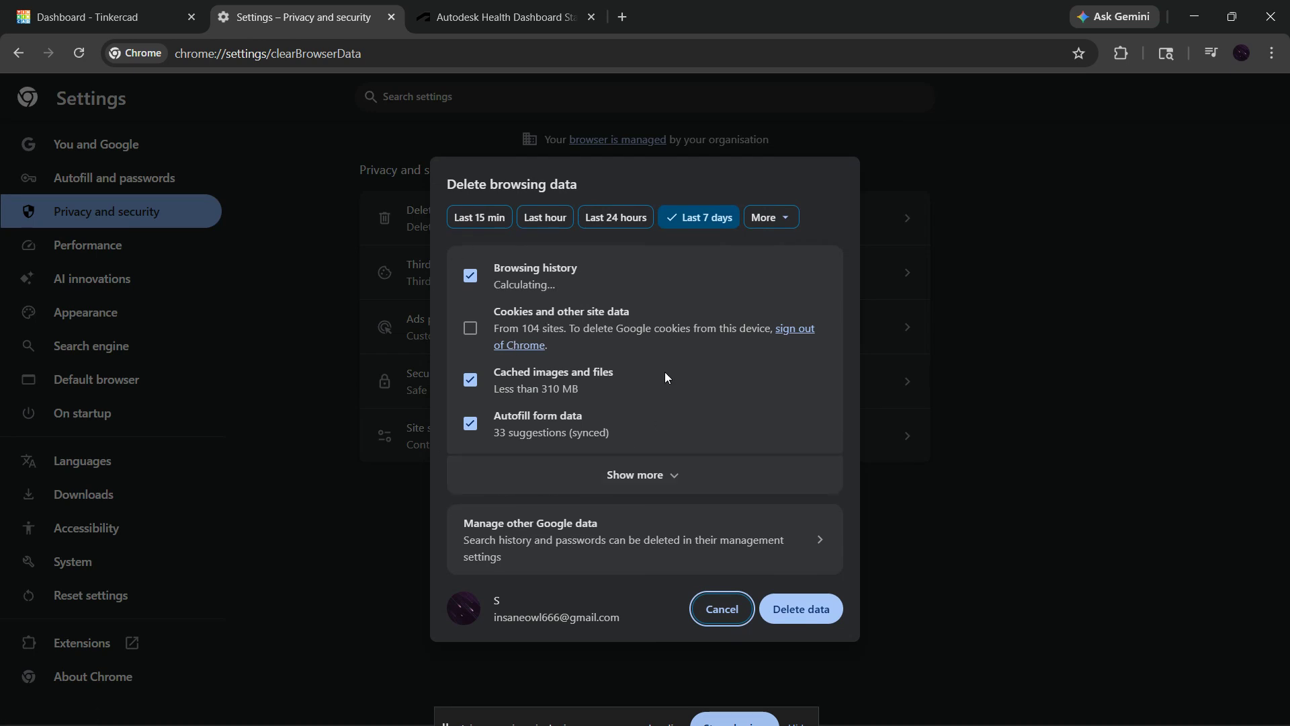
Return to the Tinkercad dashboard, look at Chrome's New Incognito window option without opening it, and reload the dashboard
left_click(134, 26)
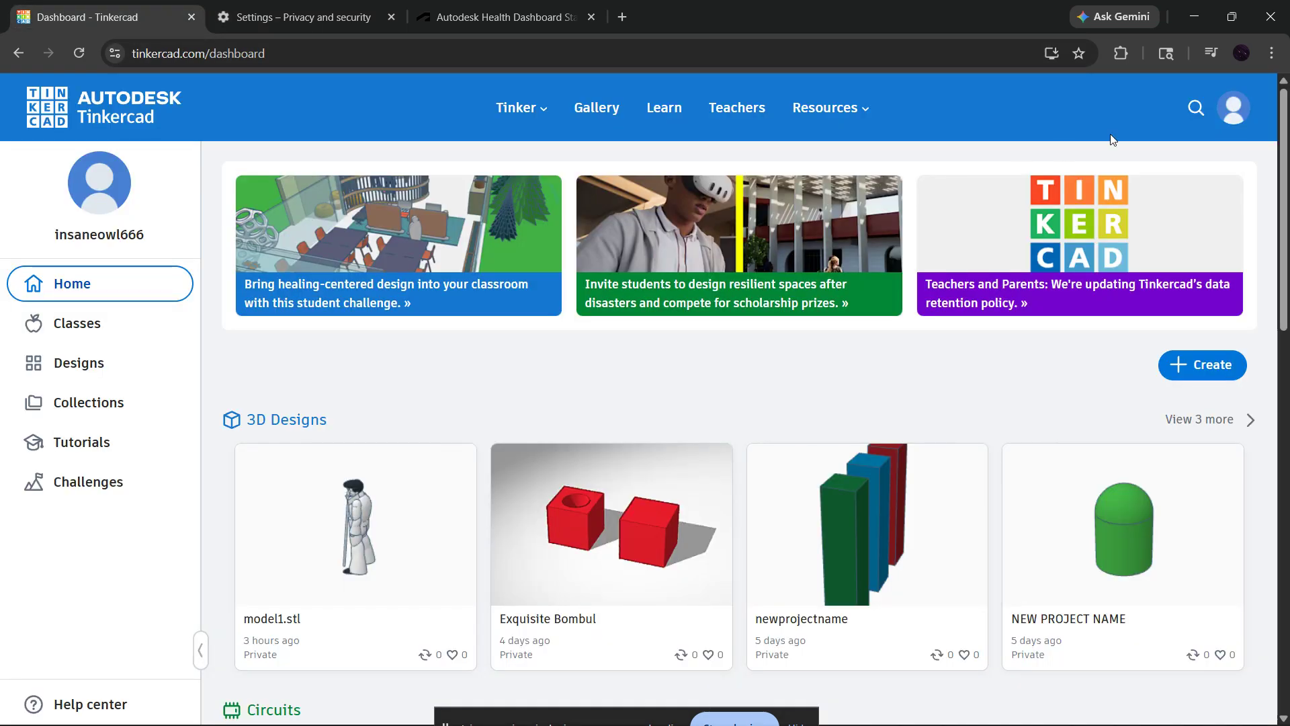
left_click(1271, 53)
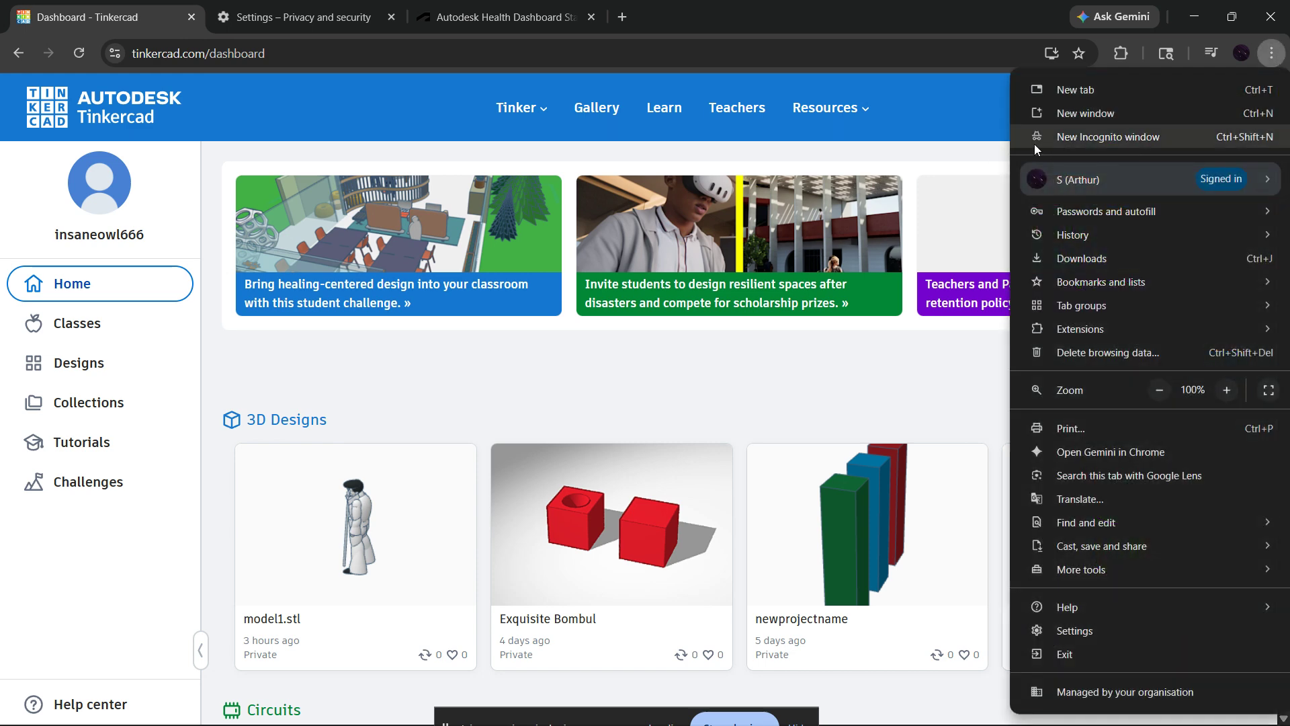
left_click(931, 155)
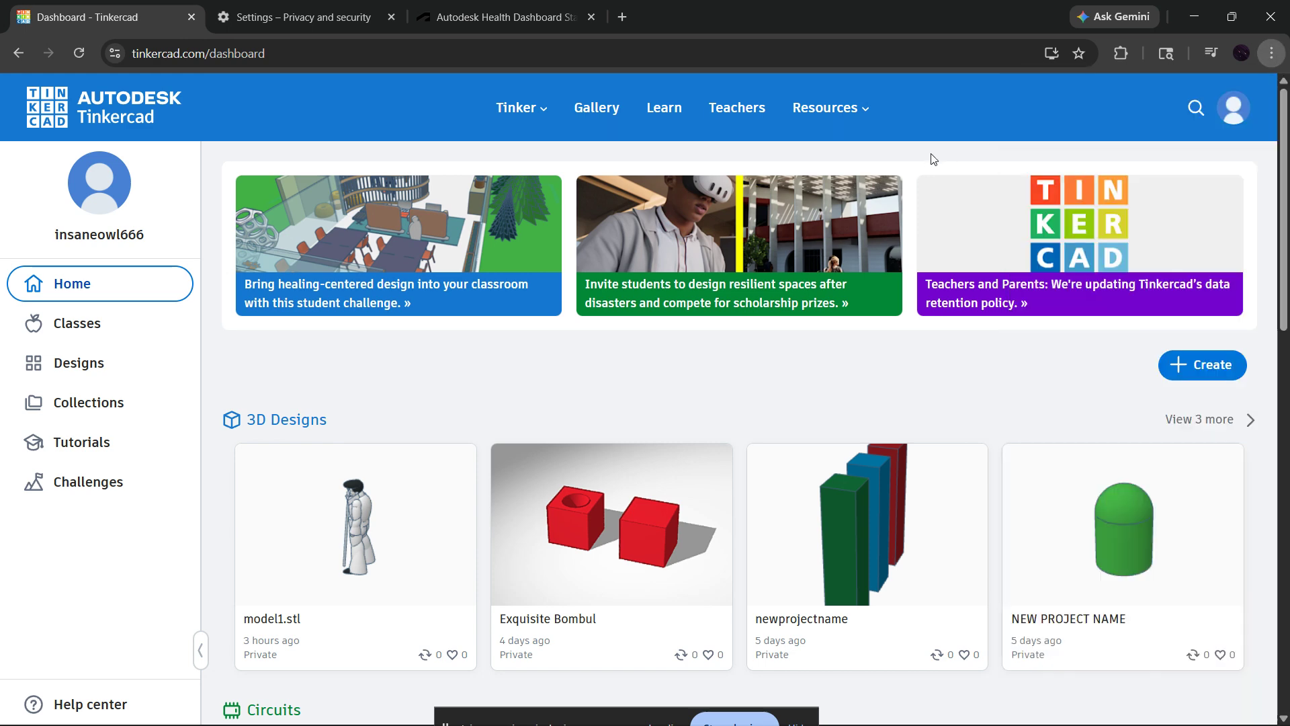
left_click(79, 53)
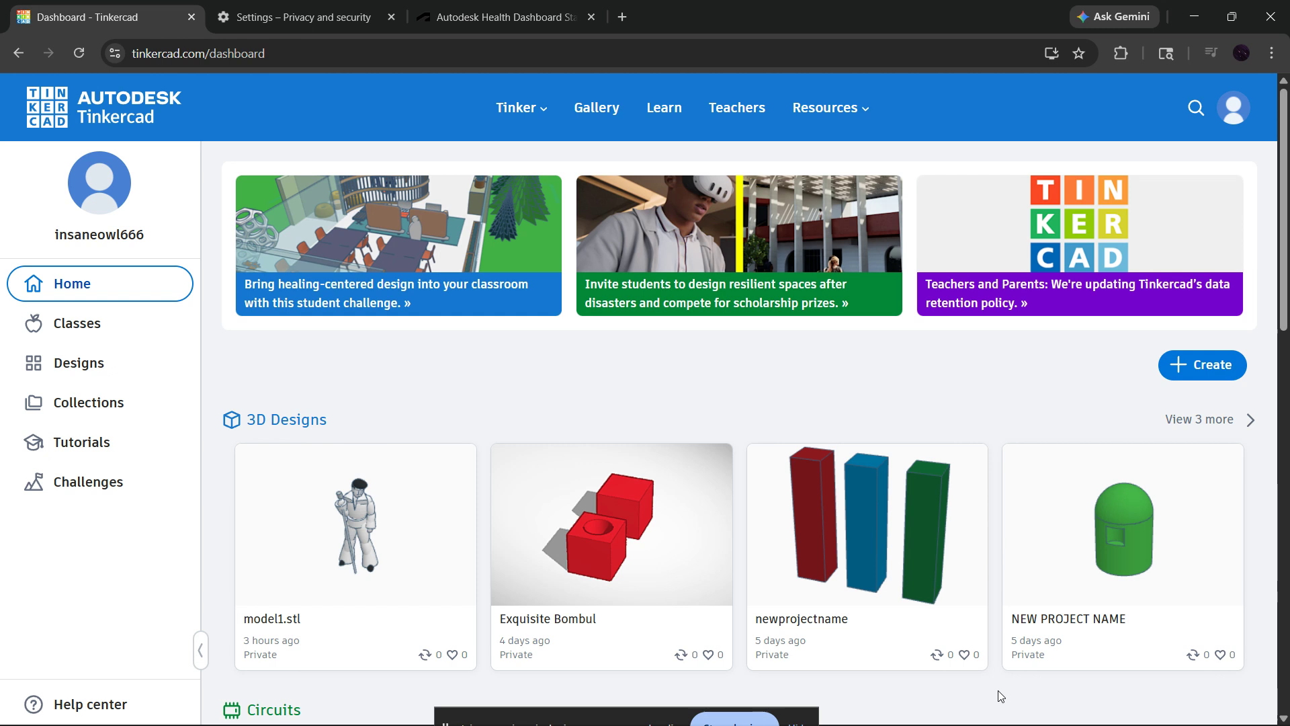
left_click(800, 718)
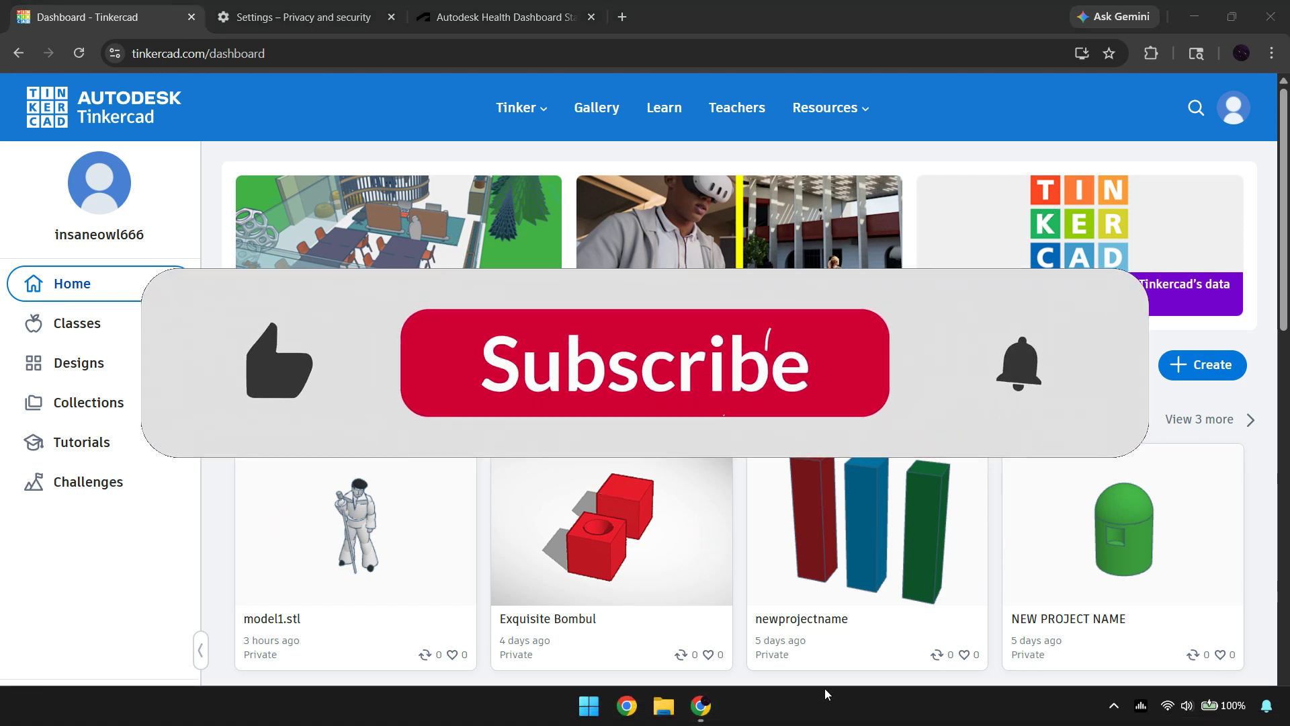
left_click(978, 681)
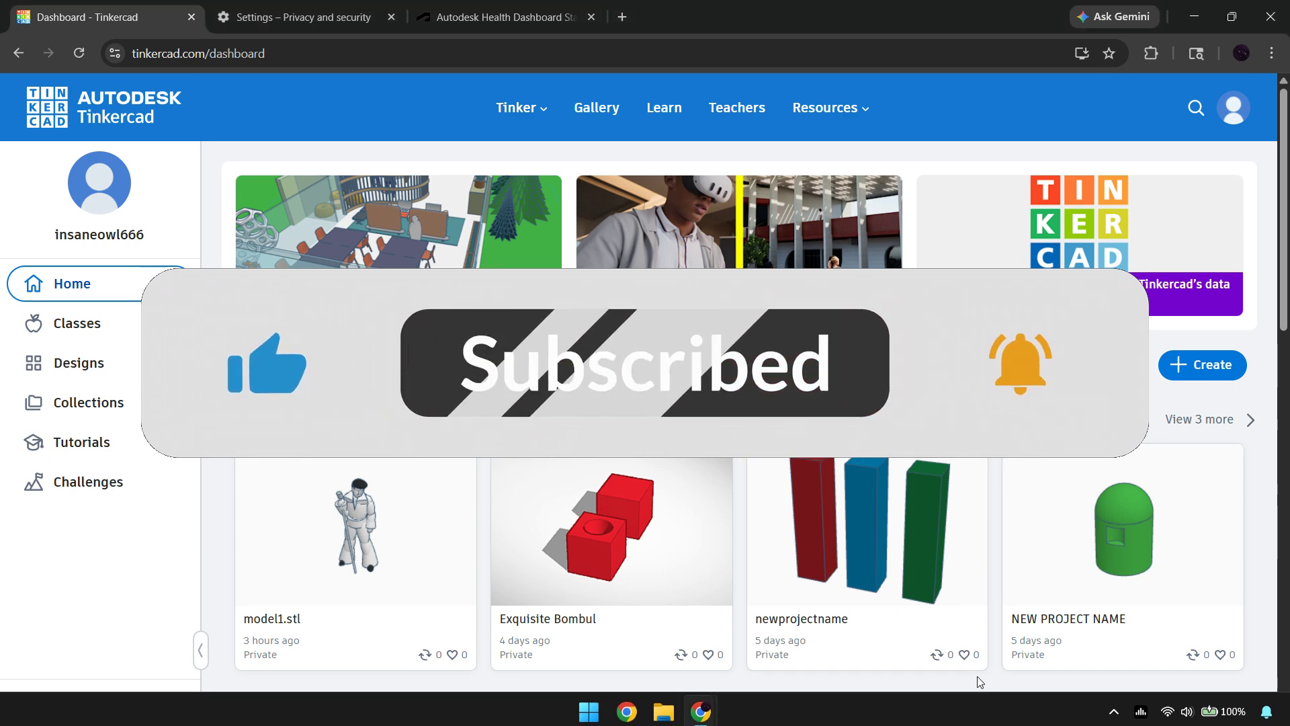